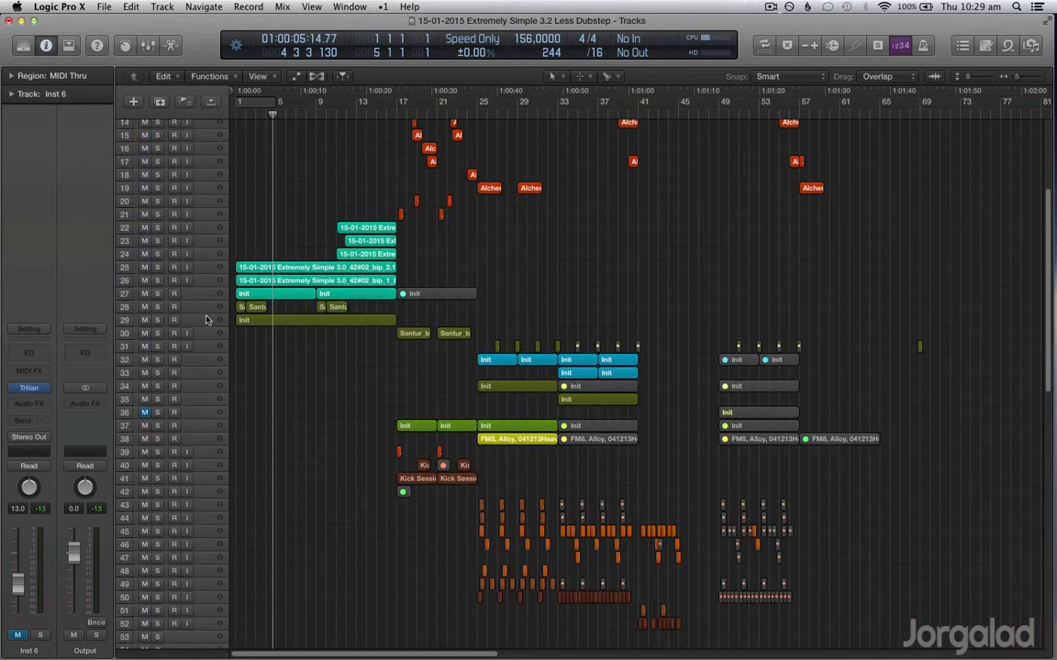
- Select the Trilian Melody track 29, clear the region selection, and return the playhead to the start of the project
click(205, 322)
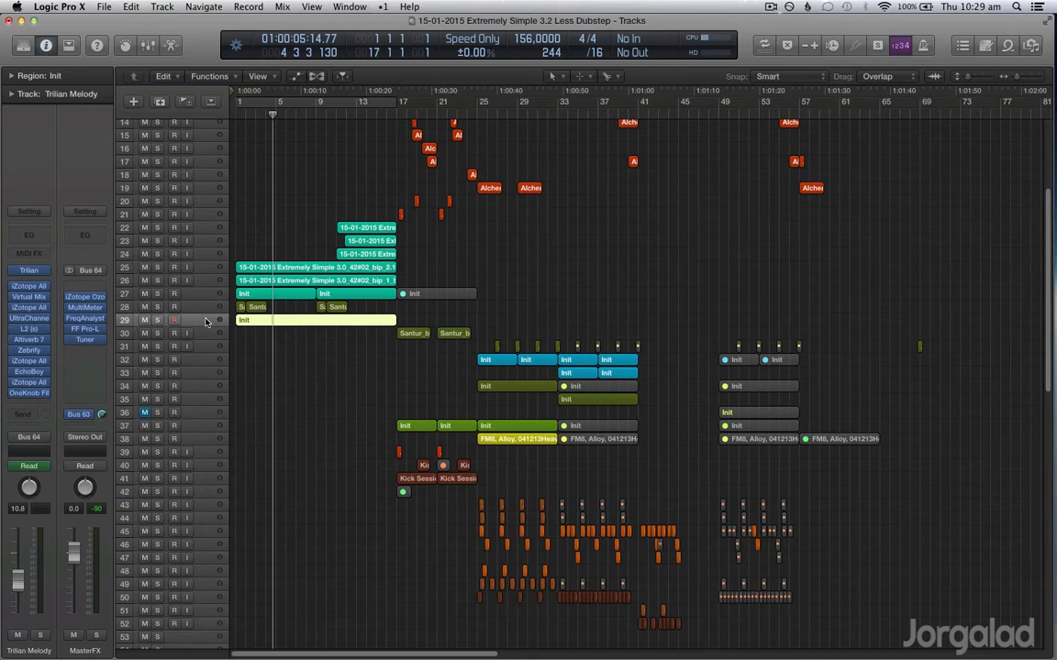
key(super+Up)
key(super+Up)
key(super+Up)
key(super+Up)
key(super+Up)
scroll(206, 322, up, 5)
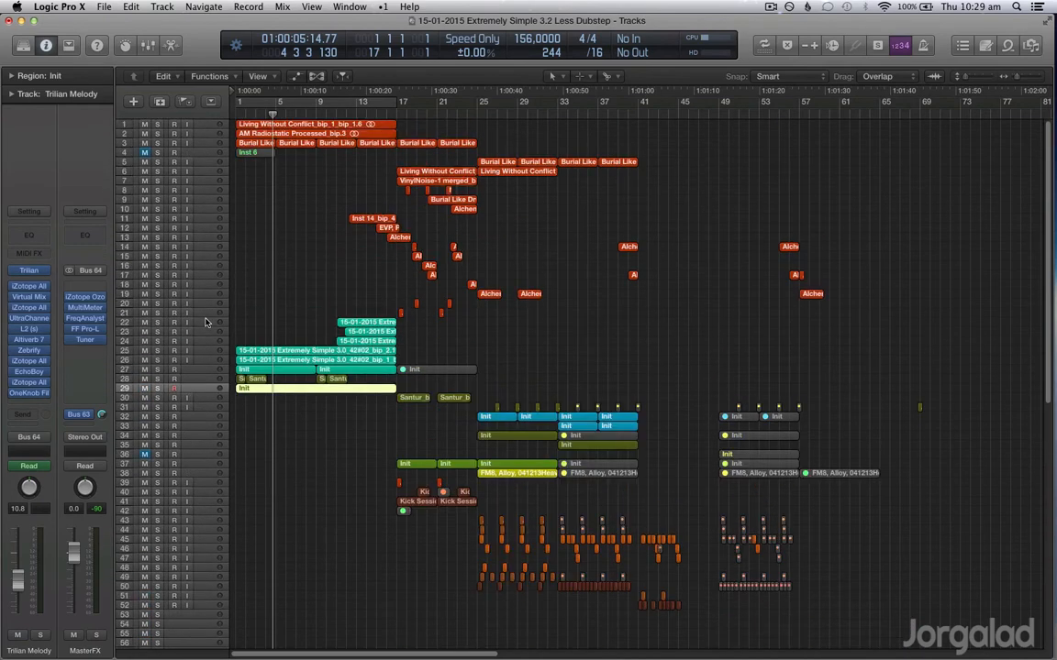
click(359, 278)
key(Return)
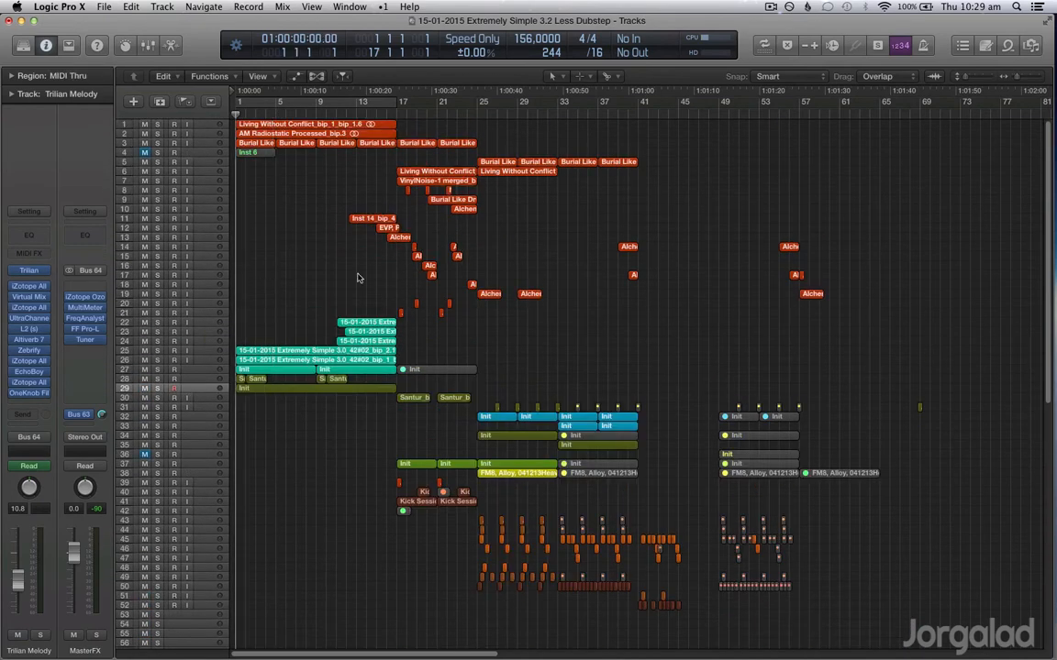
- Select the Init region on track 29 and increase the height of the tracks
click(291, 393)
key(super+Down)
key(super+Down)
key(super+Down)
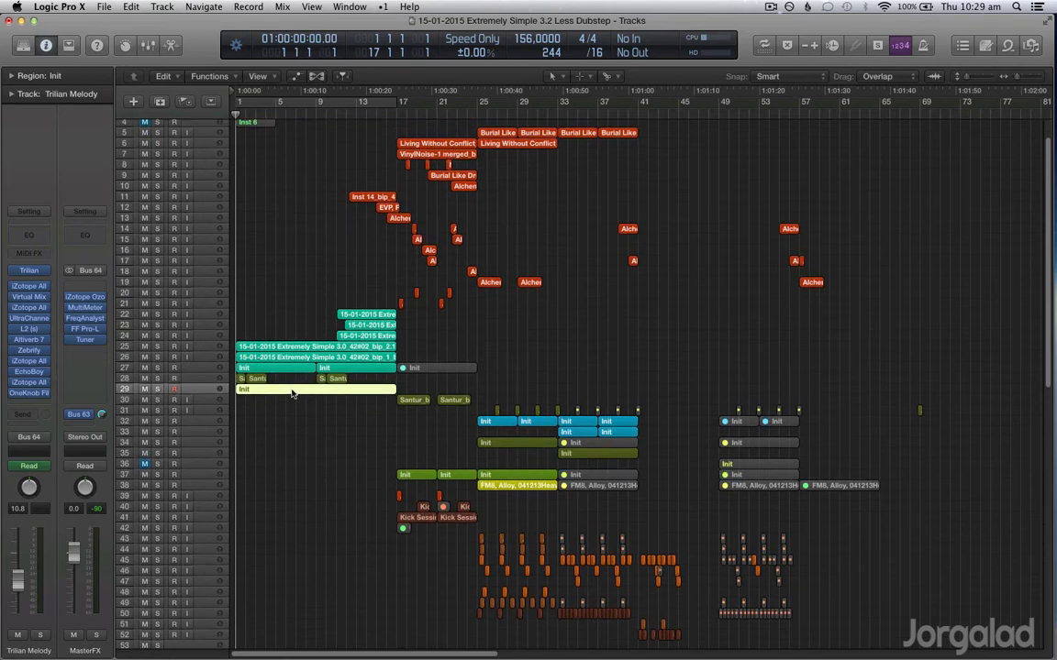
key(super+Down)
key(super+Down)
key(super+Down)
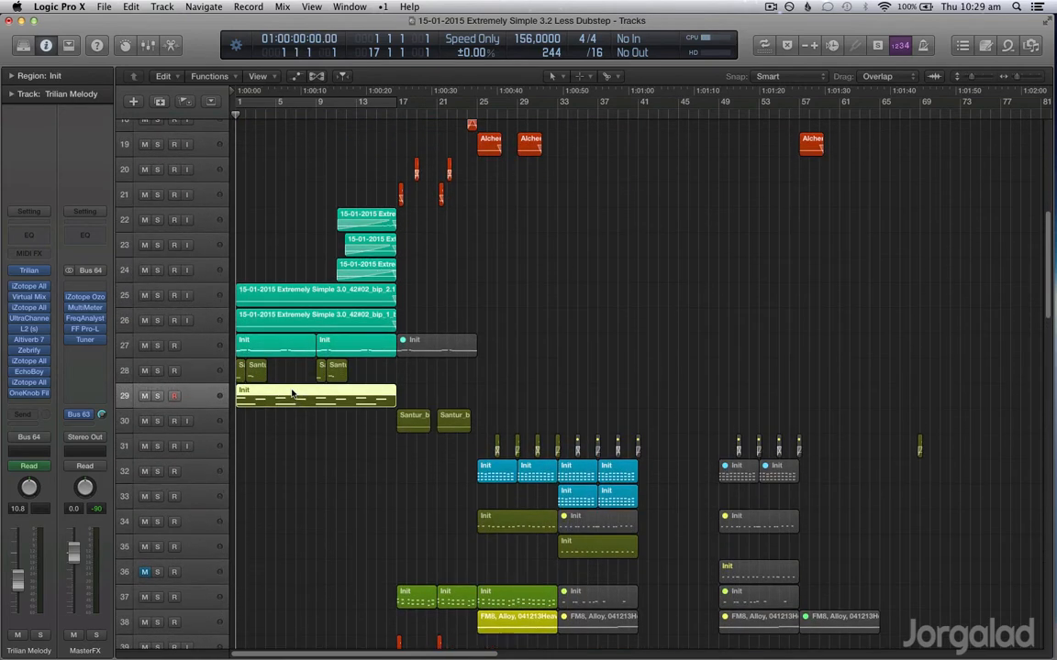
- Select the first two Init regions on track 37, play the project from the beginning, and raise the system volume
key(ctrl+s)
key(ctrl+s)
scroll(381, 464, down, 2)
scroll(386, 470, down, 3)
drag(418, 507, 437, 547)
key(space)
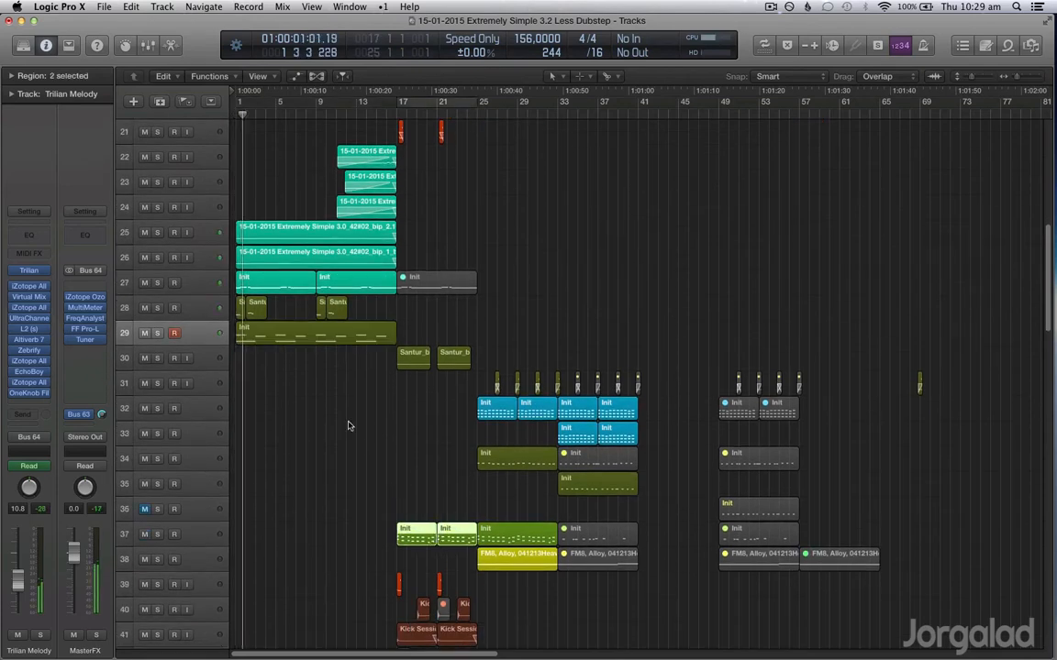
key(XF86AudioRaiseVolume)
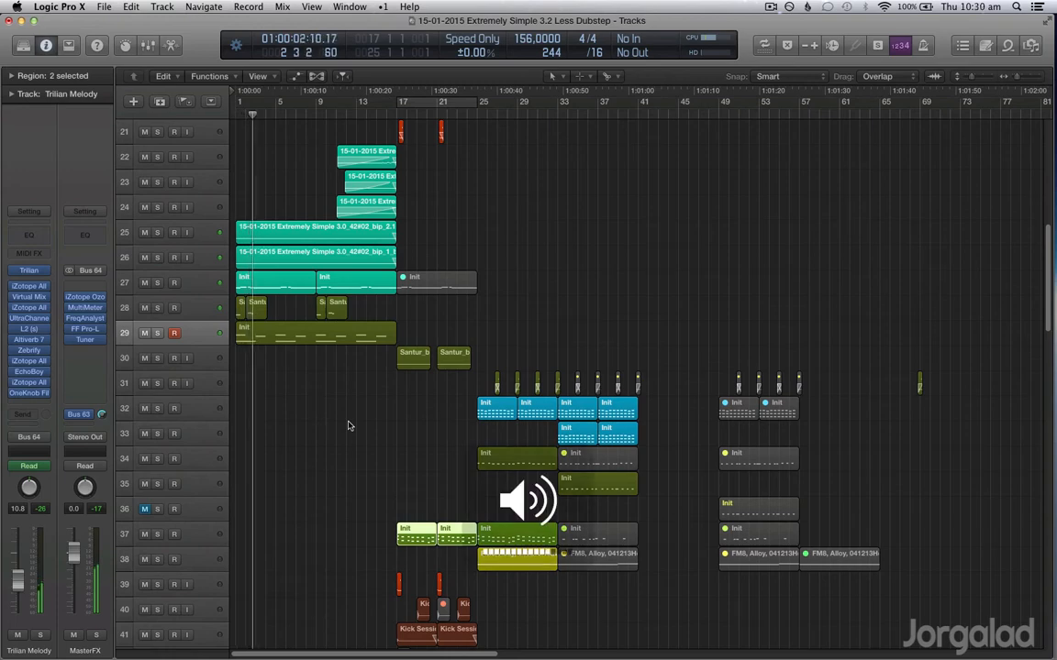
- Inspect the Trilian instrument on track 29, switching to part 2 and back to part 1, and close its window
click(210, 335)
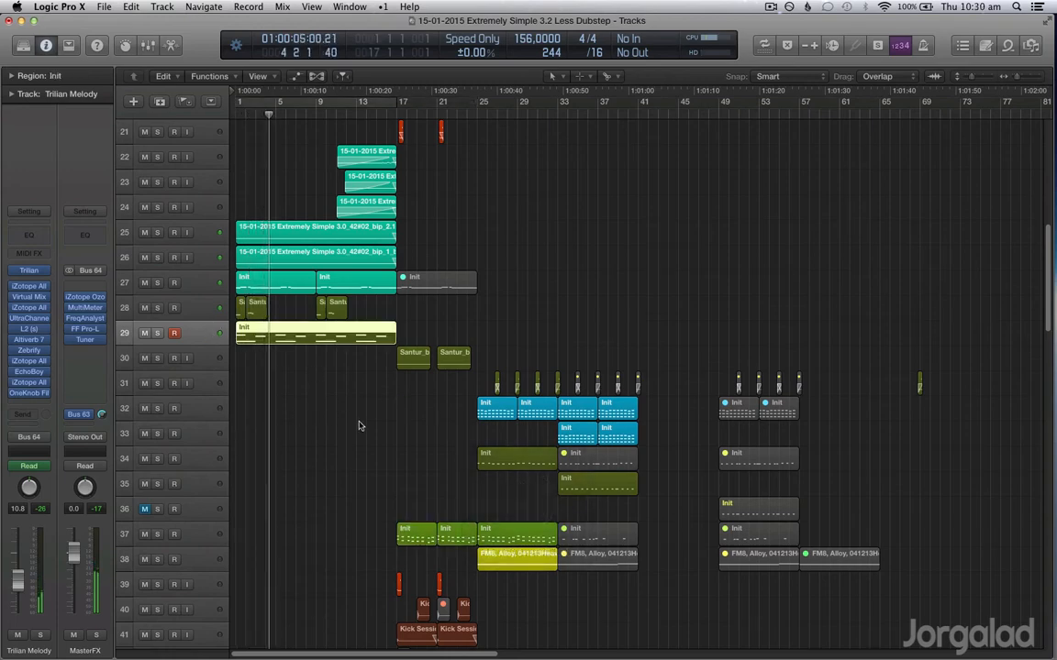
scroll(359, 425, down, 2)
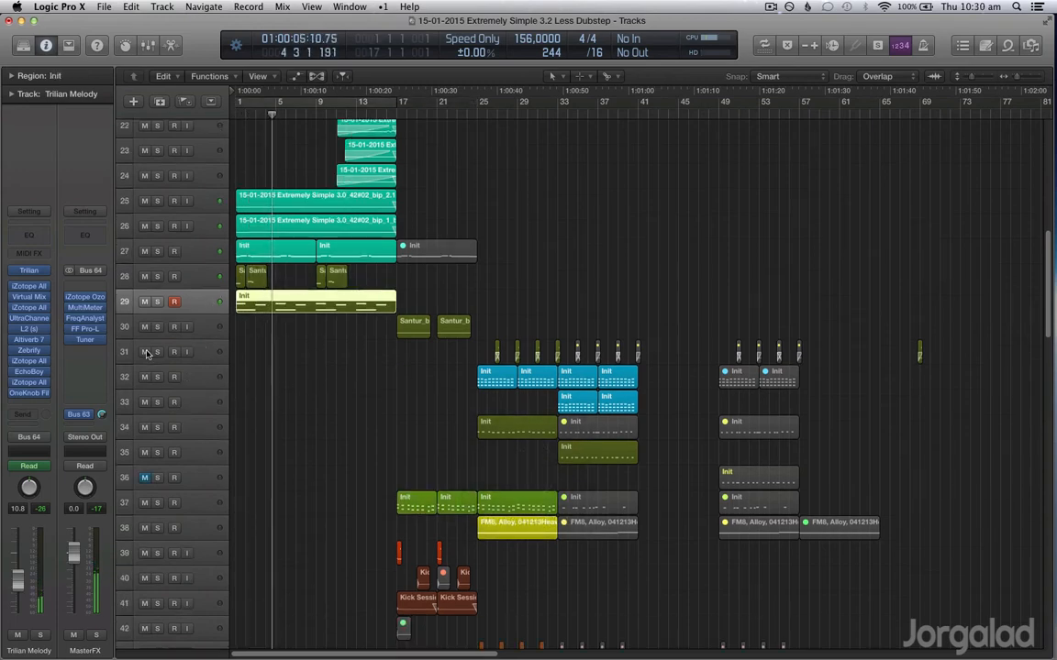
click(30, 273)
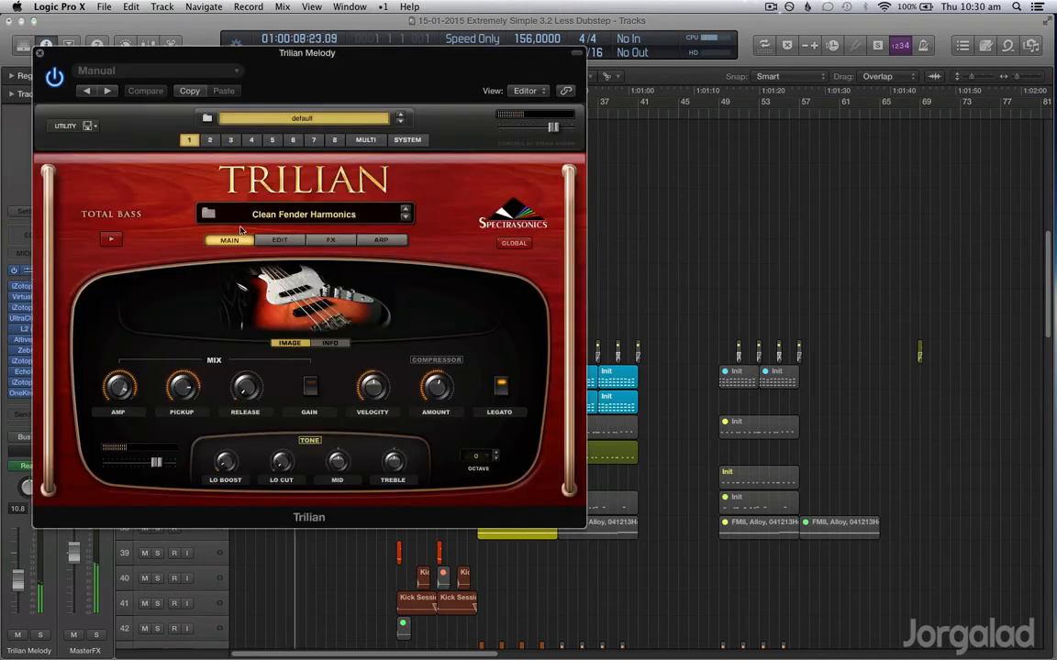
click(210, 140)
click(188, 140)
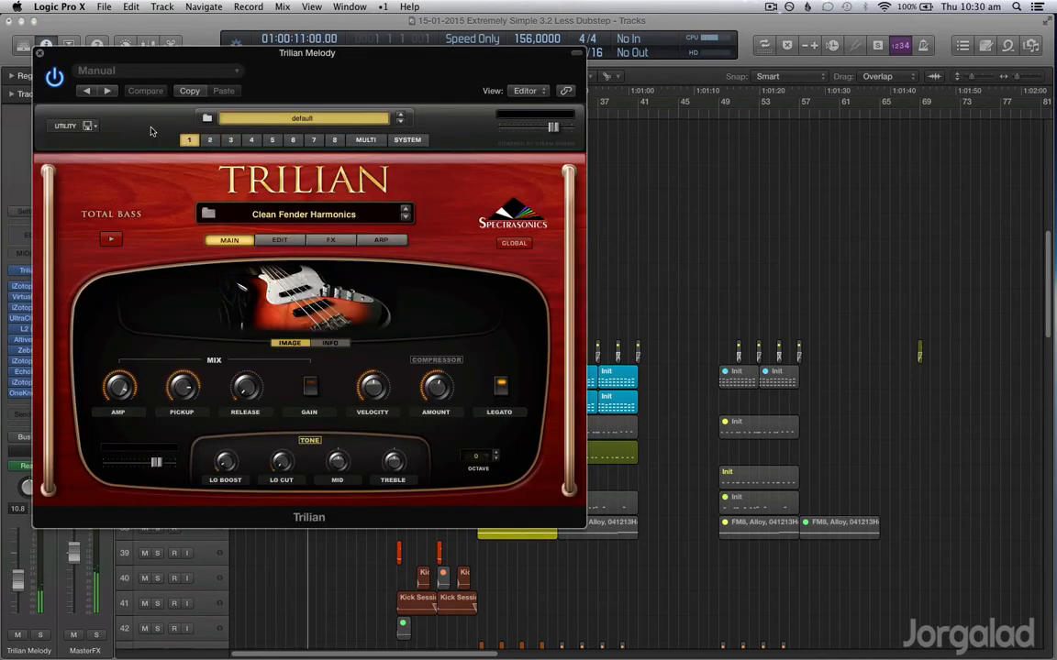
click(42, 55)
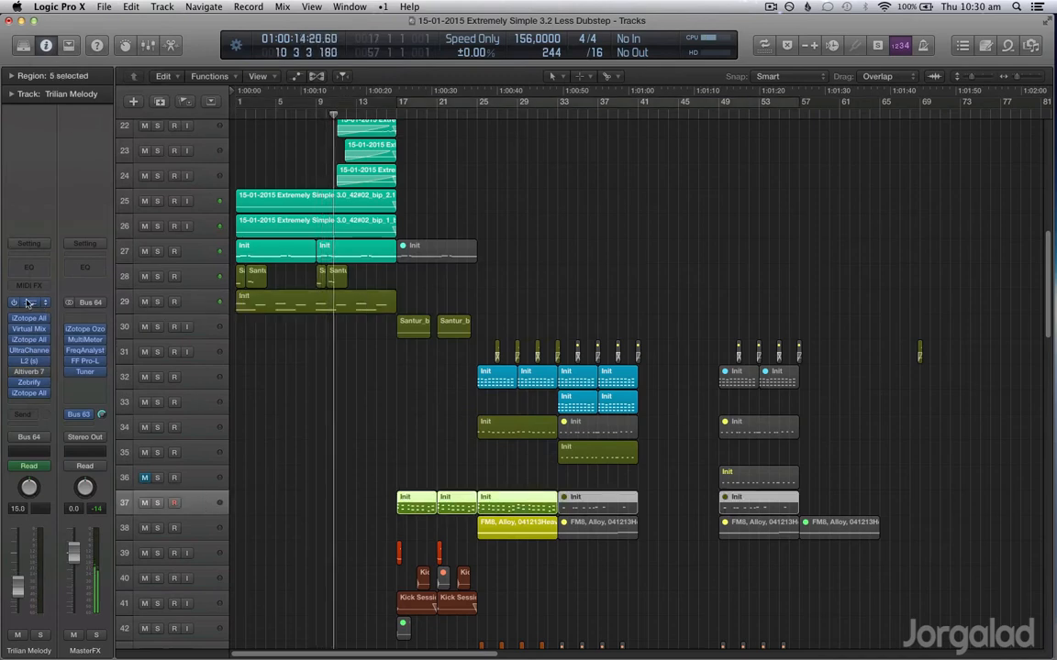
- Inspect part 2 of the Trilian instrument on track 37 beside the playing arrangement, and close its window
click(28, 303)
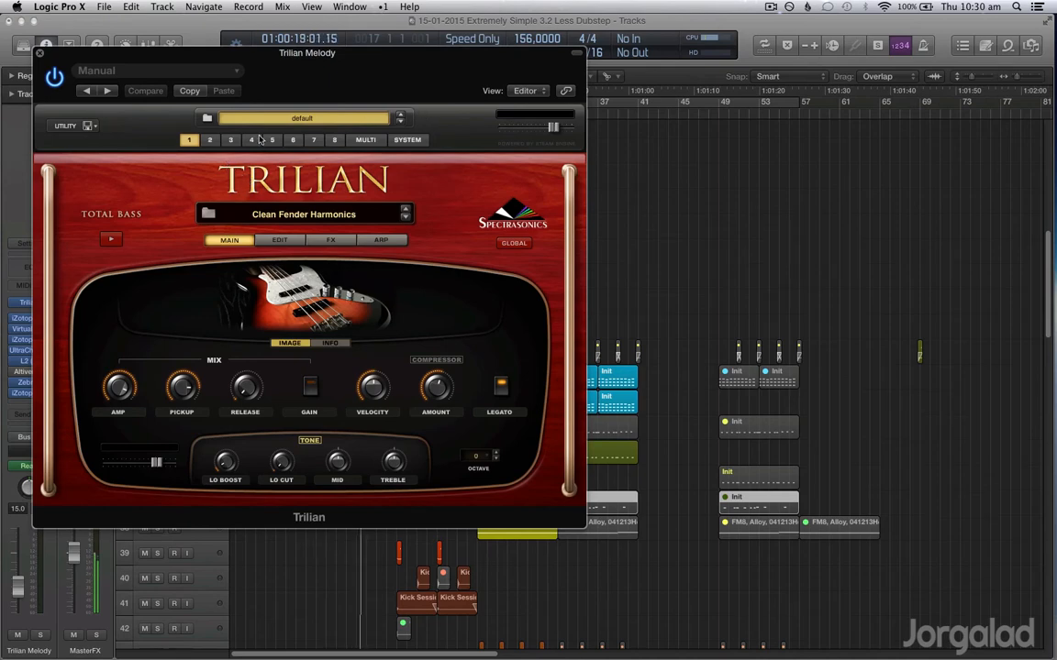
click(217, 140)
drag(323, 85, 876, 102)
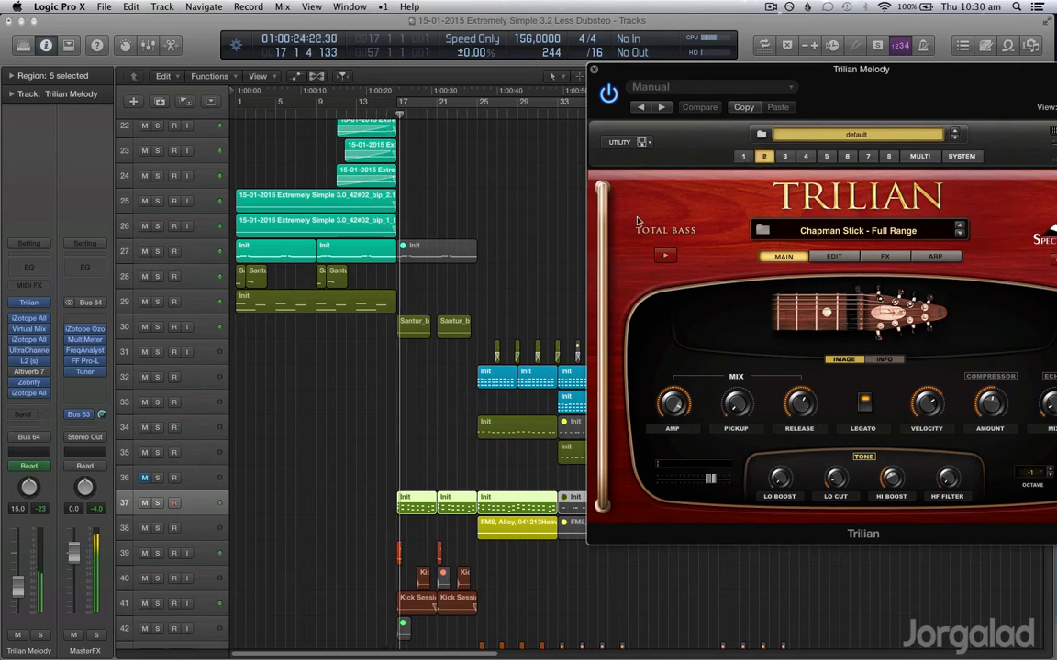
key(XF86AudioRaiseVolume)
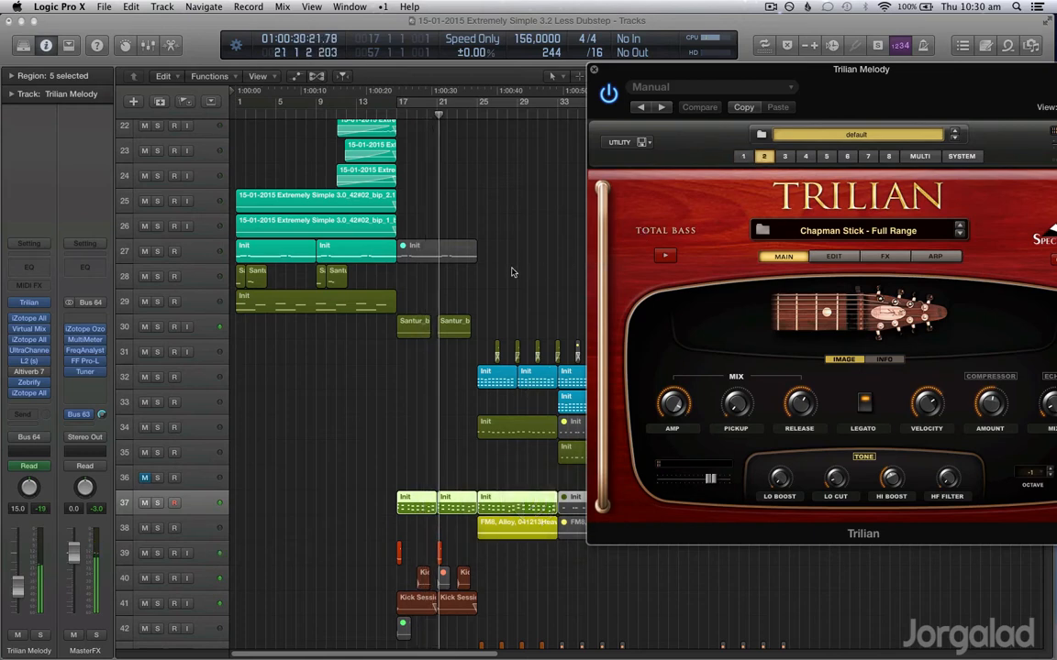
scroll(511, 271, up, 6)
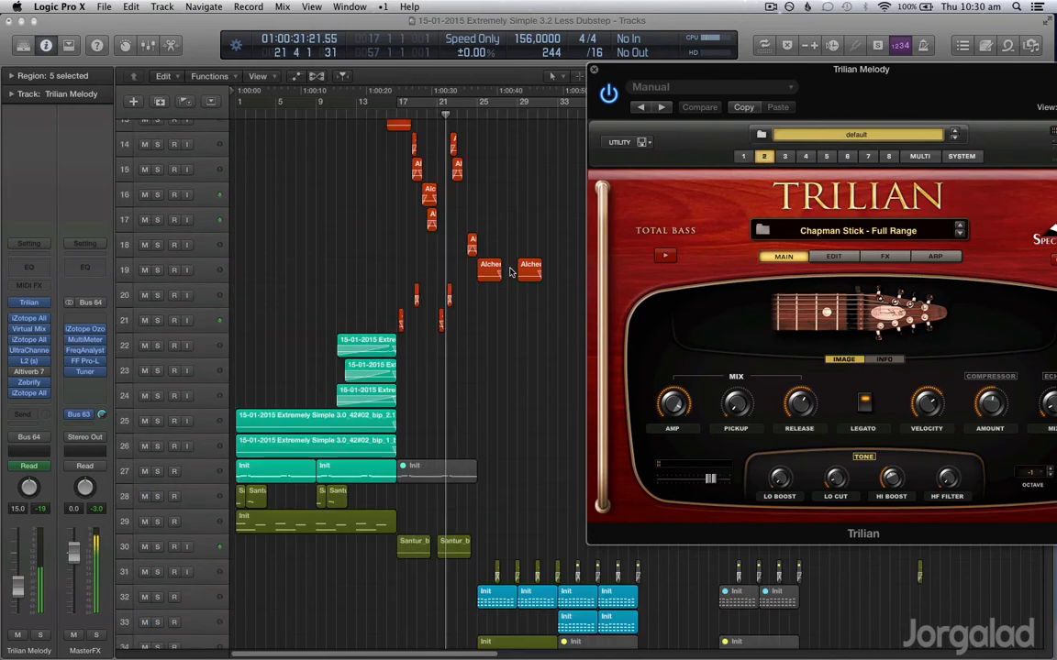
click(595, 70)
scroll(509, 221, down, 1)
scroll(508, 221, down, 5)
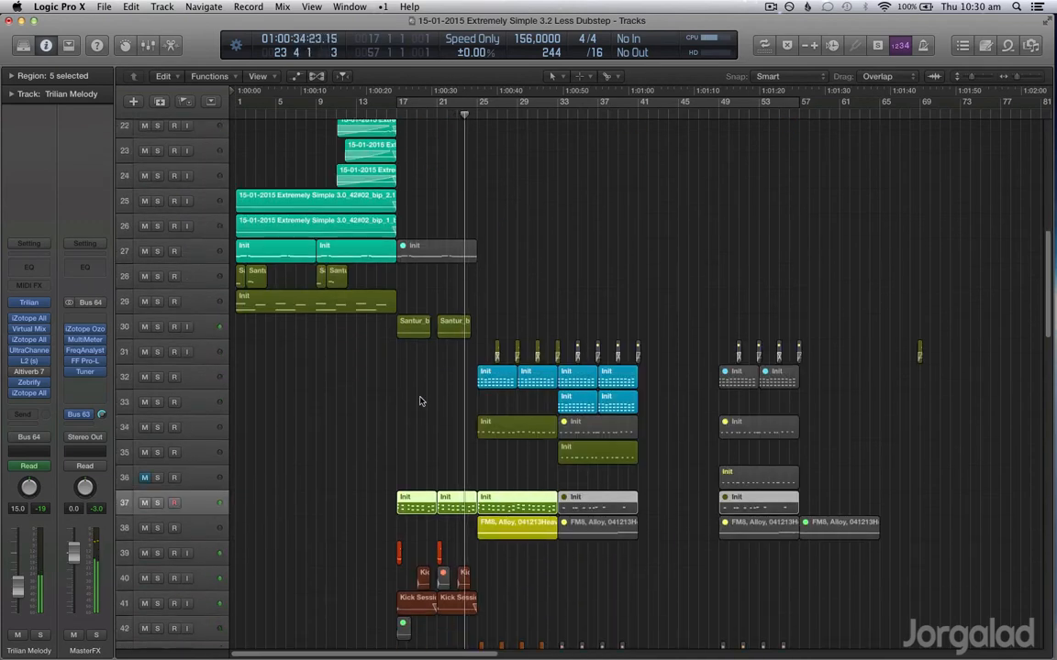
- Cycle bars 17 to 25 based on the first two Init regions of track 37, and deselect the regions
drag(389, 465, 450, 507)
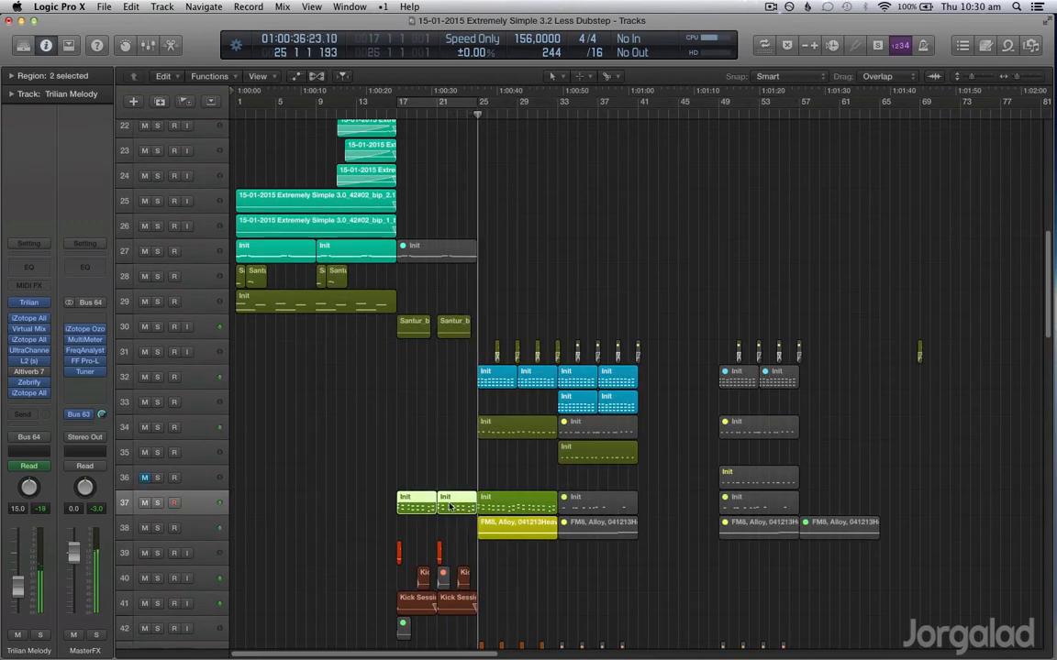
key(u)
key(t)
key(t)
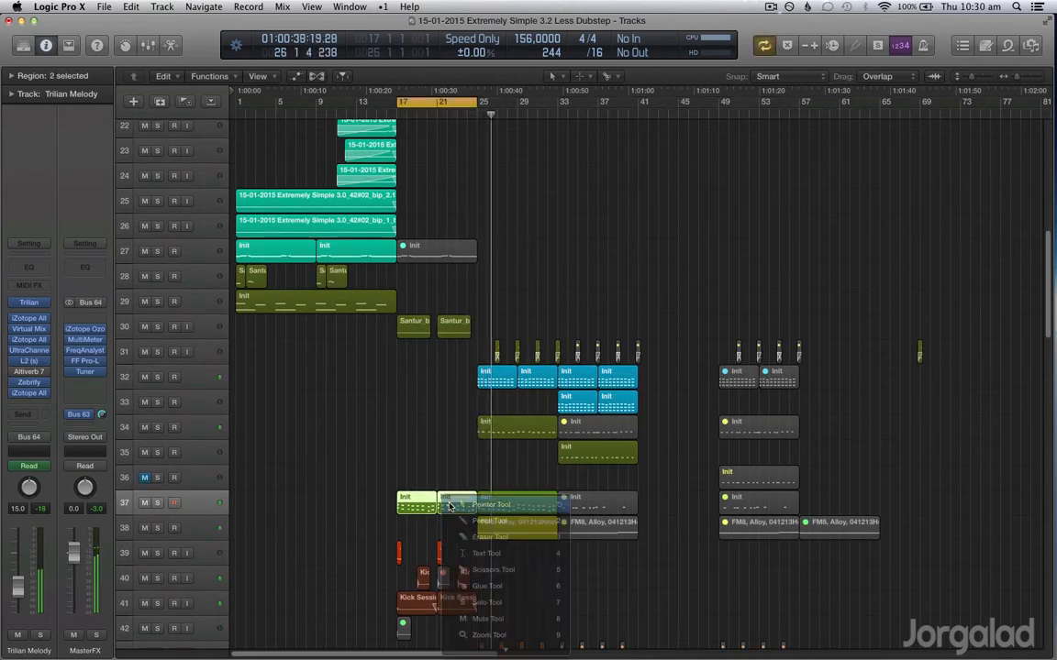
click(410, 448)
scroll(362, 504, down, 1)
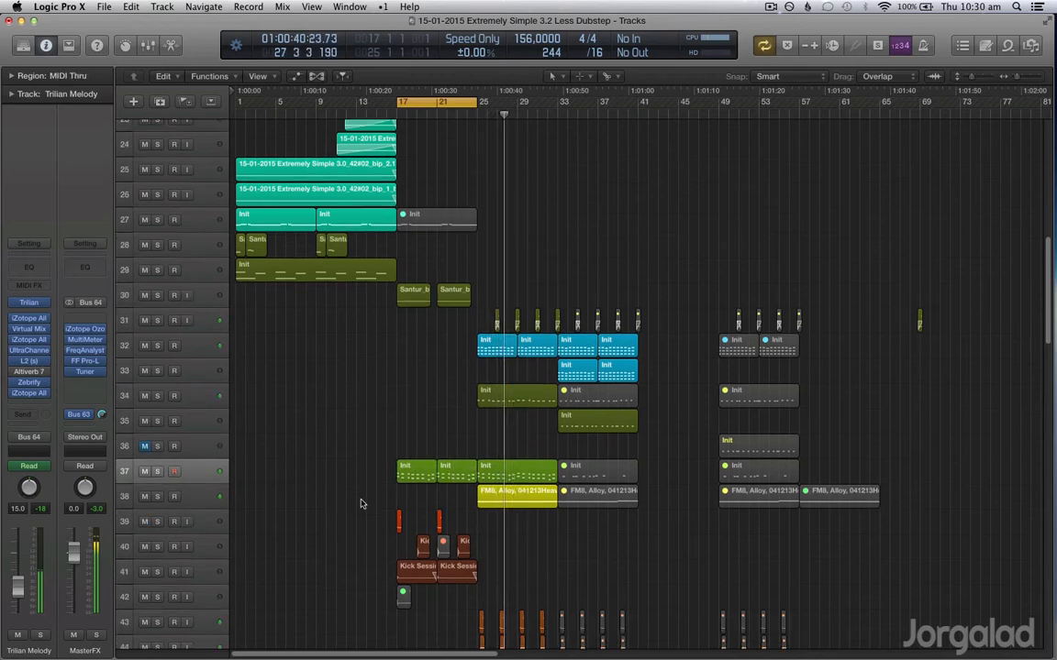
- Open the first Init region on track 37 in the Piano Roll and enlarge the editor area
key(super+Right)
key(super+Down)
key(super+Down)
key(super+Down)
key(super+Down)
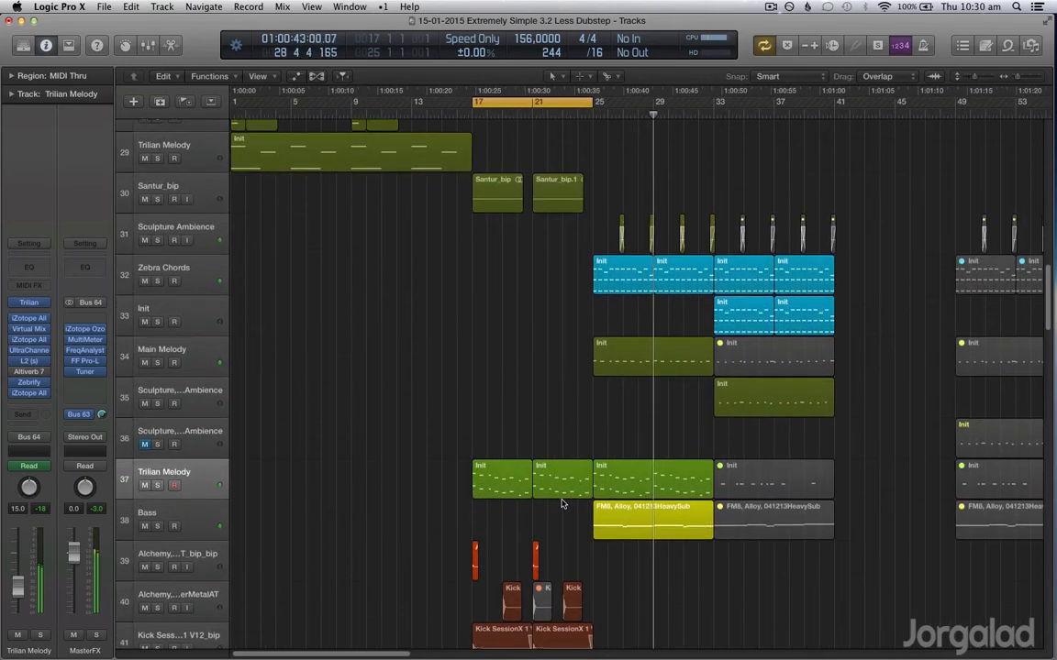
double_click(501, 486)
click(499, 554)
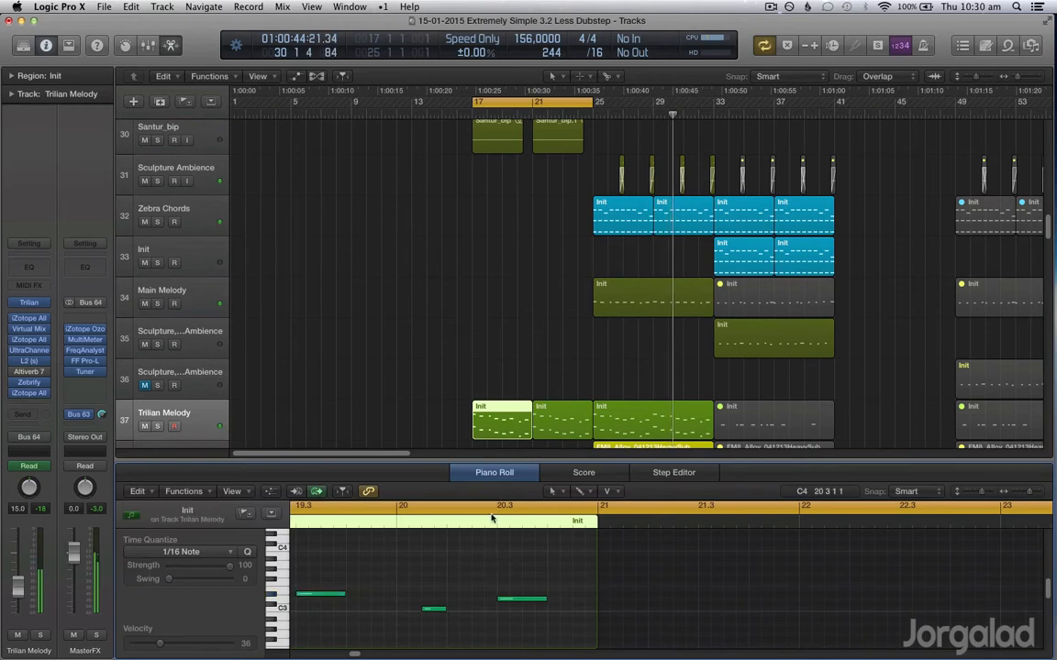
drag(502, 463, 495, 400)
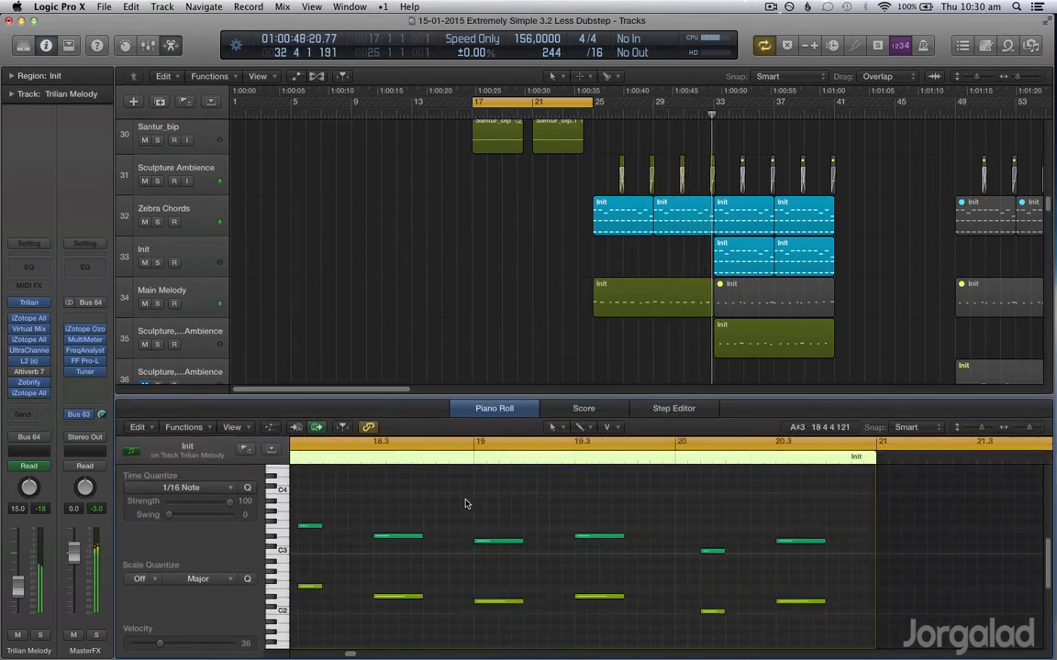
scroll(465, 502, left, 3)
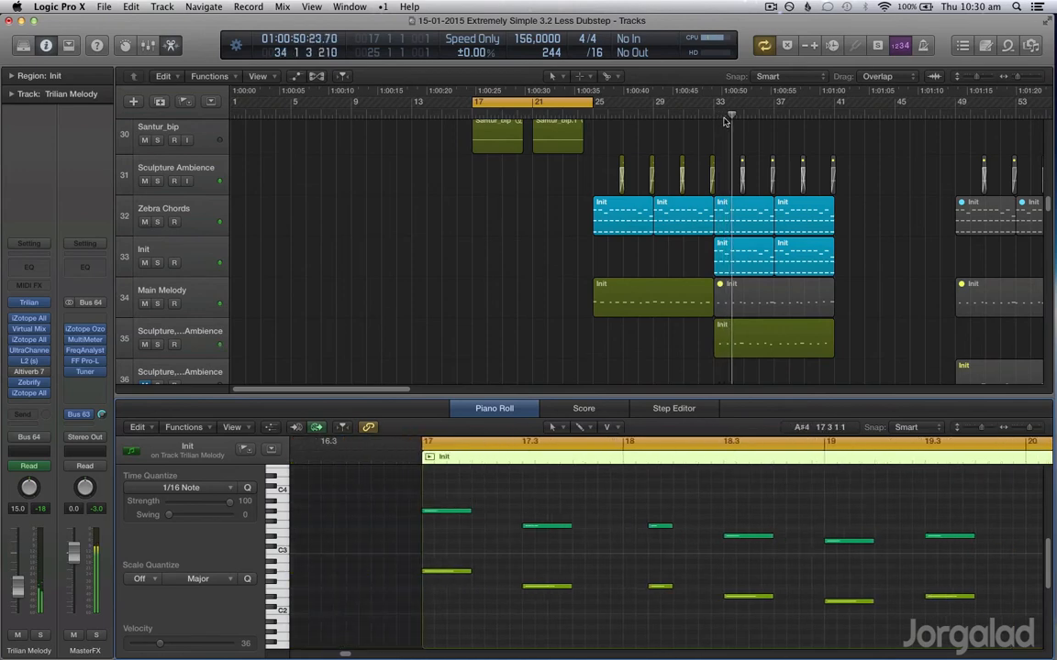
- Select the first Main Melody region on track 34 and set the cycle range to it, bars 25 to 33
click(546, 266)
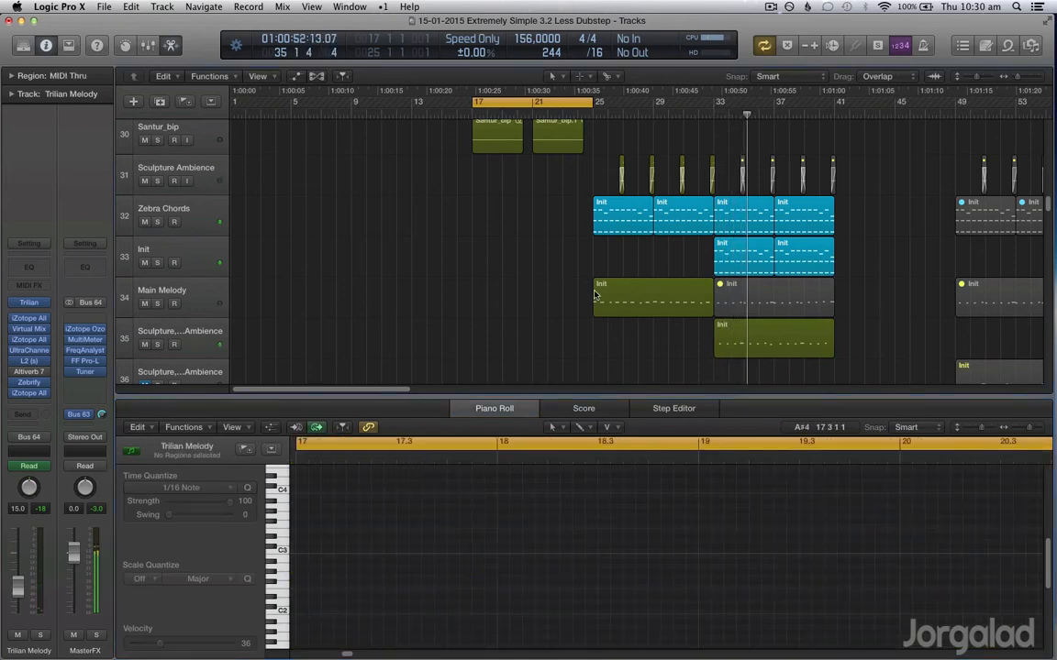
click(656, 307)
key(u)
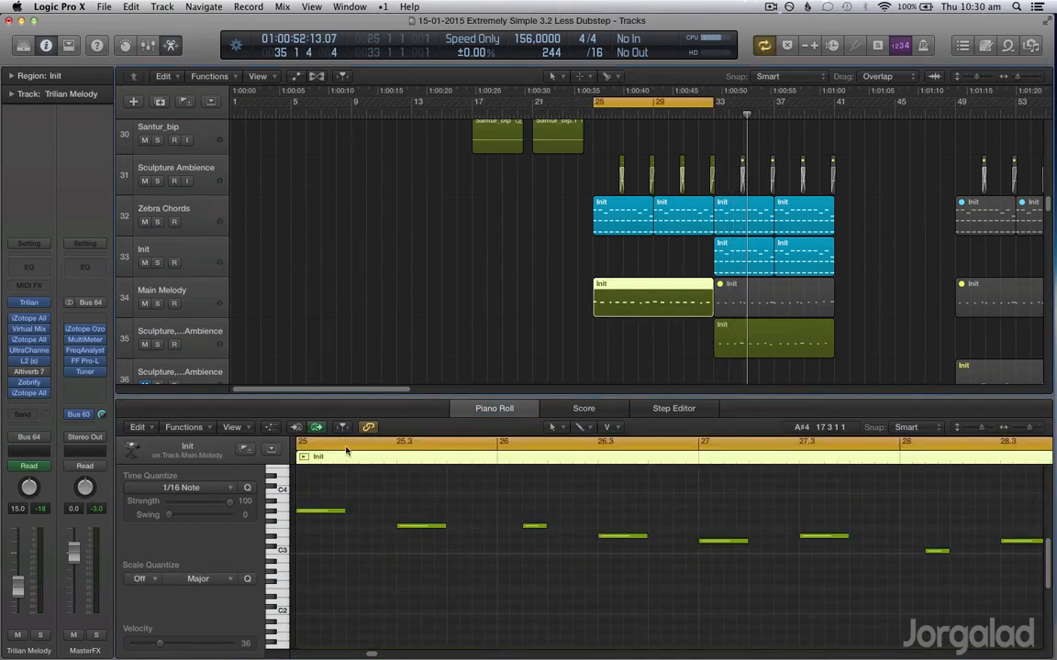
- Show the notes of track 37's Init region at bar 25 in the Piano Roll, fitting bars 25 to 32 in view
scroll(354, 533, up, 5)
scroll(355, 533, down, 6)
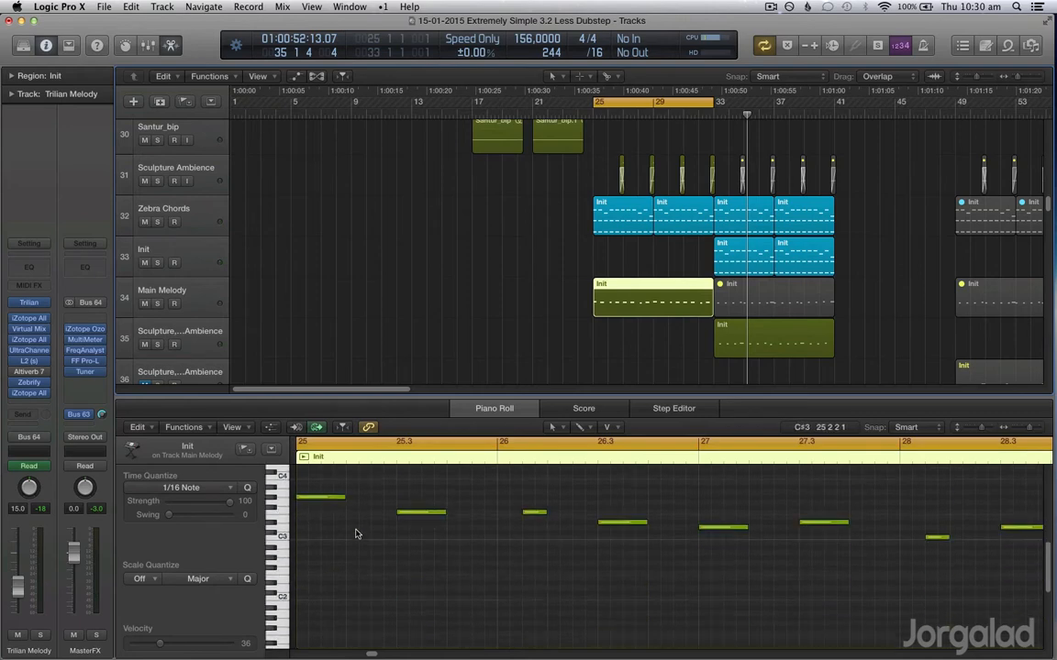
scroll(356, 533, down, 6)
scroll(356, 533, up, 6)
scroll(712, 341, down, 5)
click(661, 339)
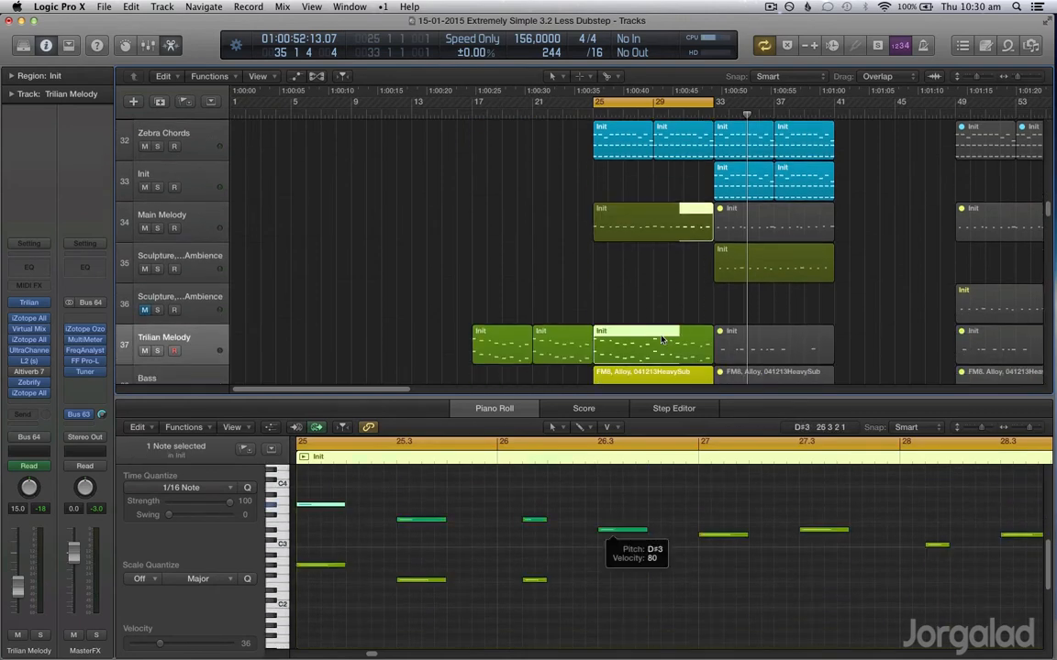
click(360, 551)
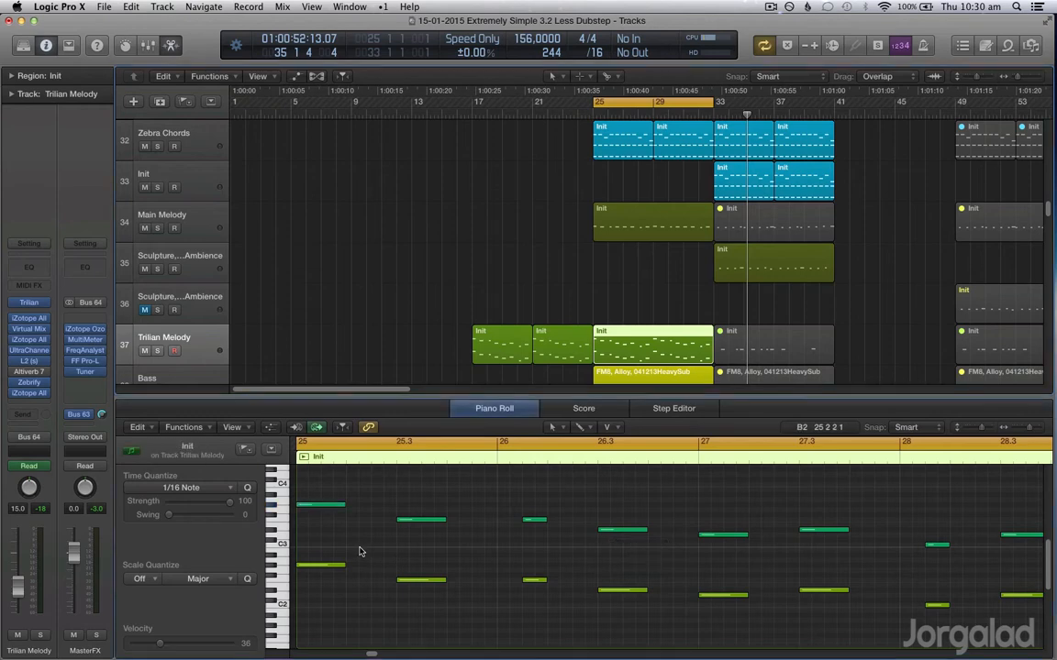
key(super+Left)
key(super+Left)
key(super+Left)
key(super+Left)
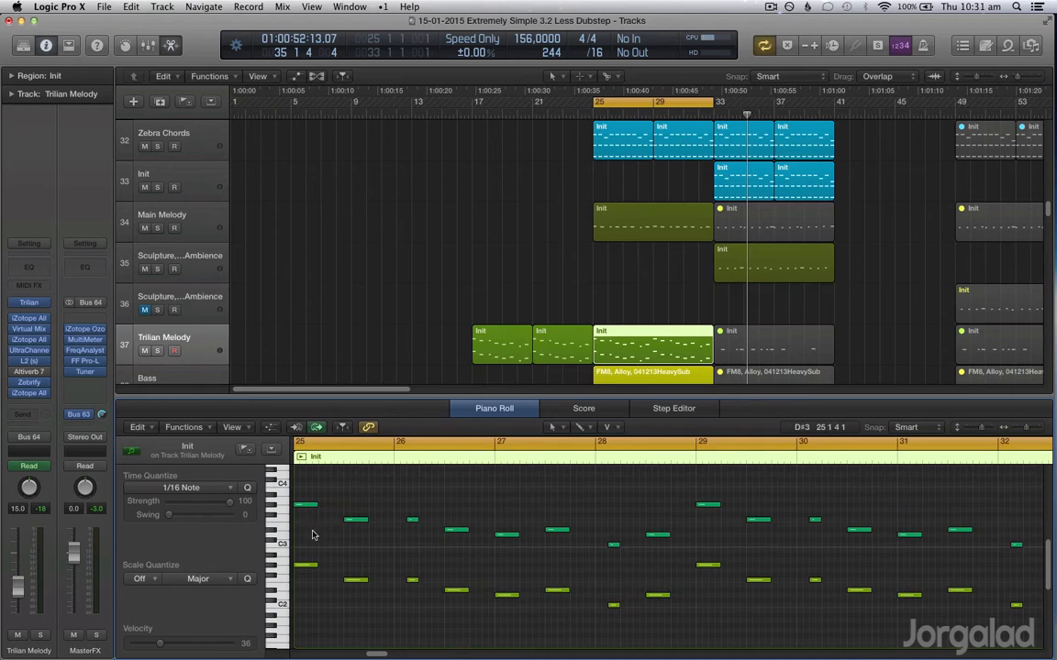
- Audition the opening upper melody notes and the lower first note of the Trilian Melody region starting at bar 25
click(313, 563)
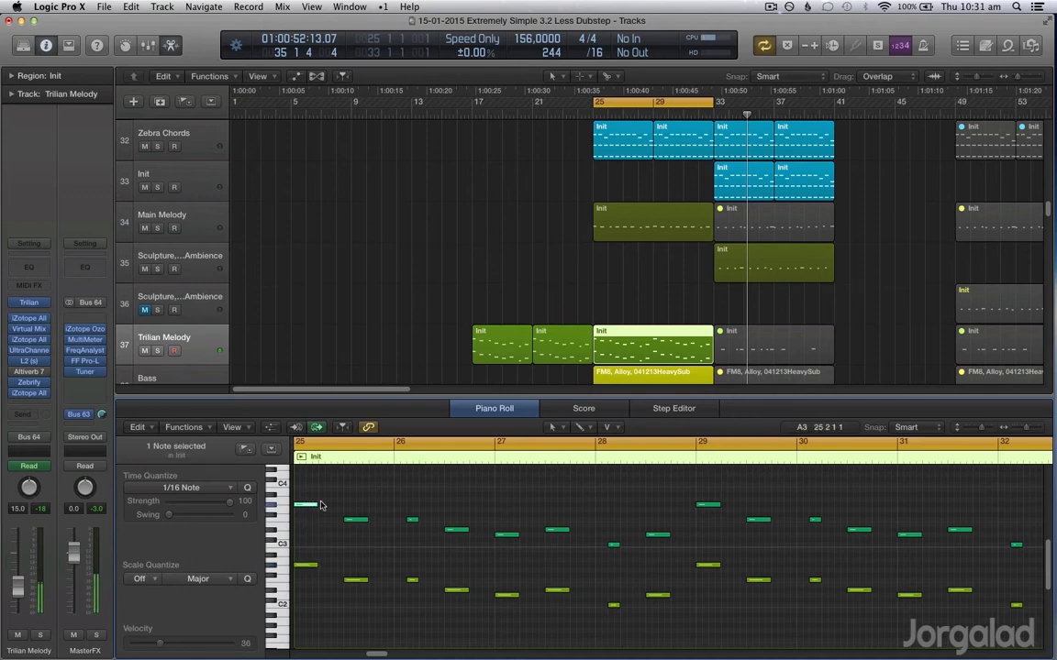
click(356, 525)
click(355, 521)
click(391, 538)
click(411, 521)
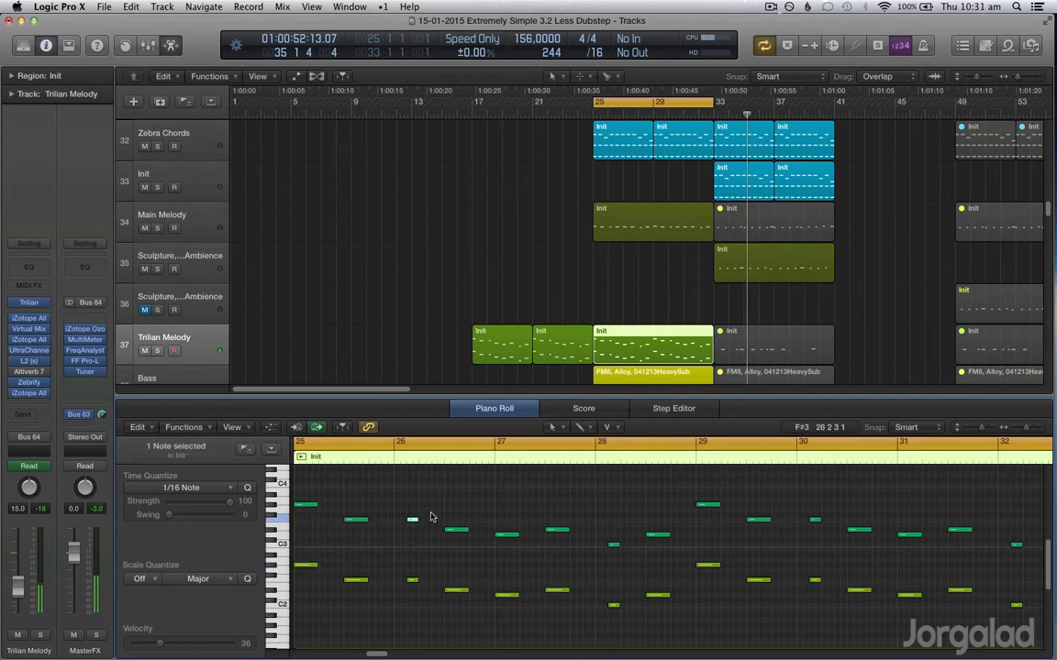
click(431, 514)
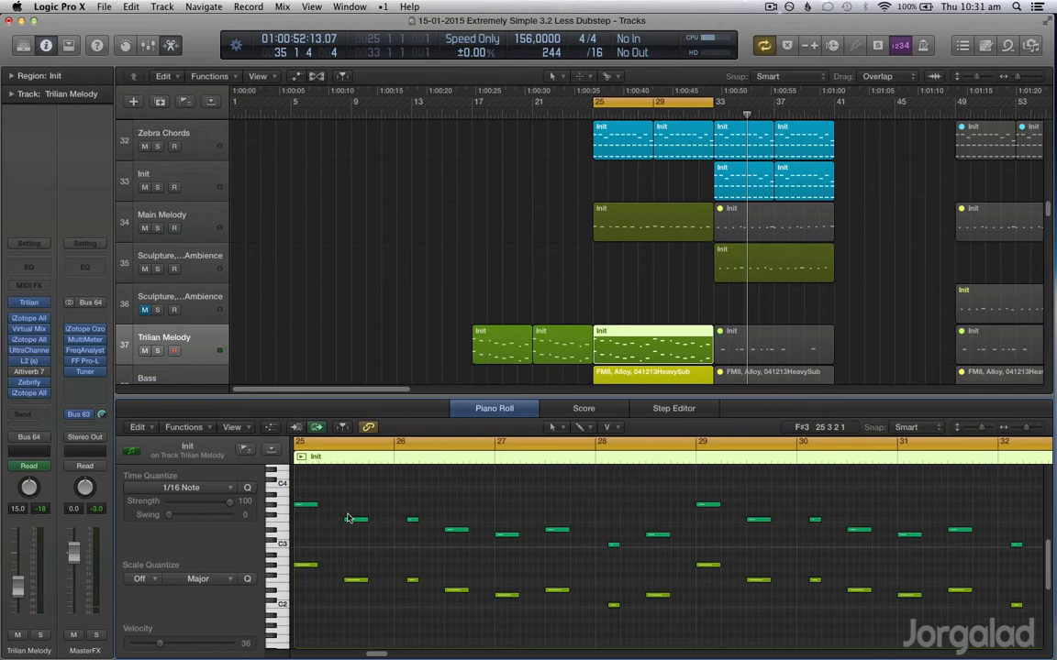
click(304, 566)
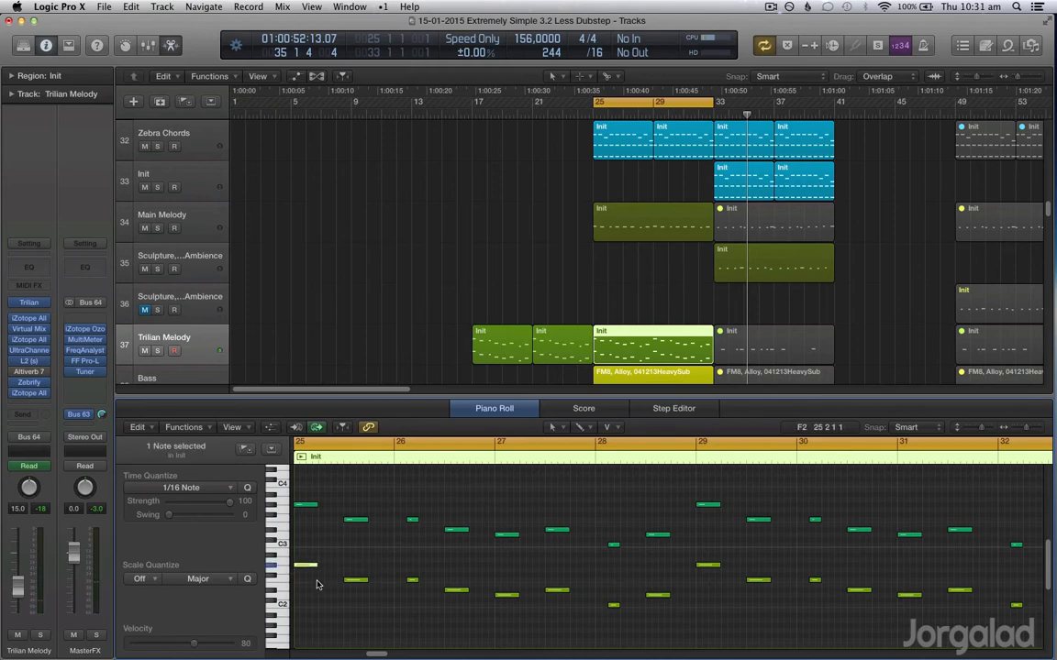
click(314, 527)
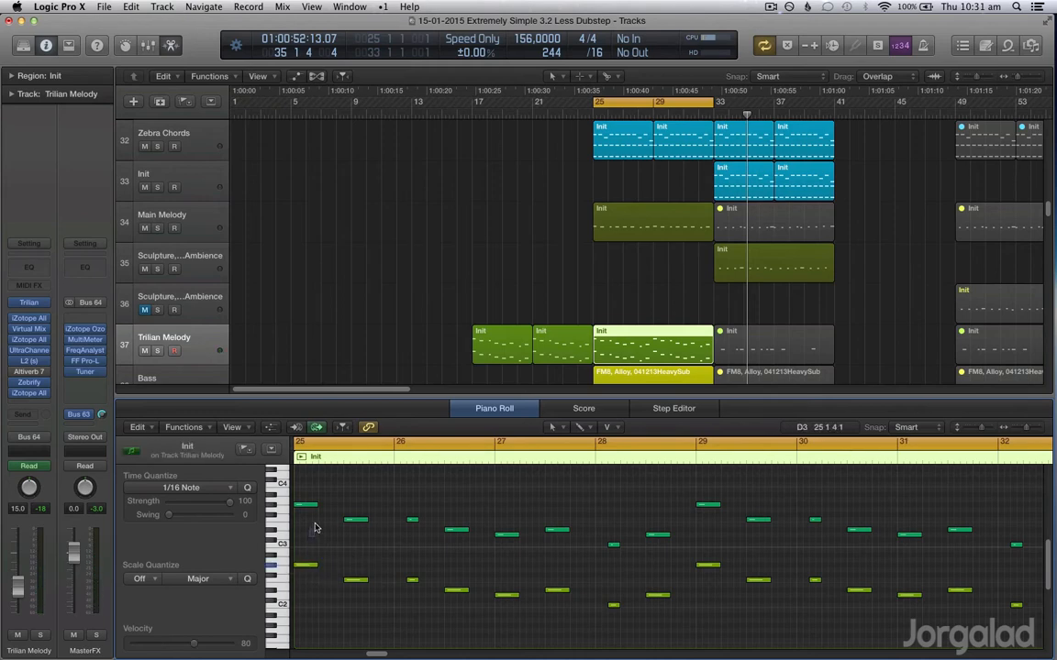
- Select the Inst 6 track (track 4), hide the Piano Roll, and solo the track
drag(314, 504, 315, 505)
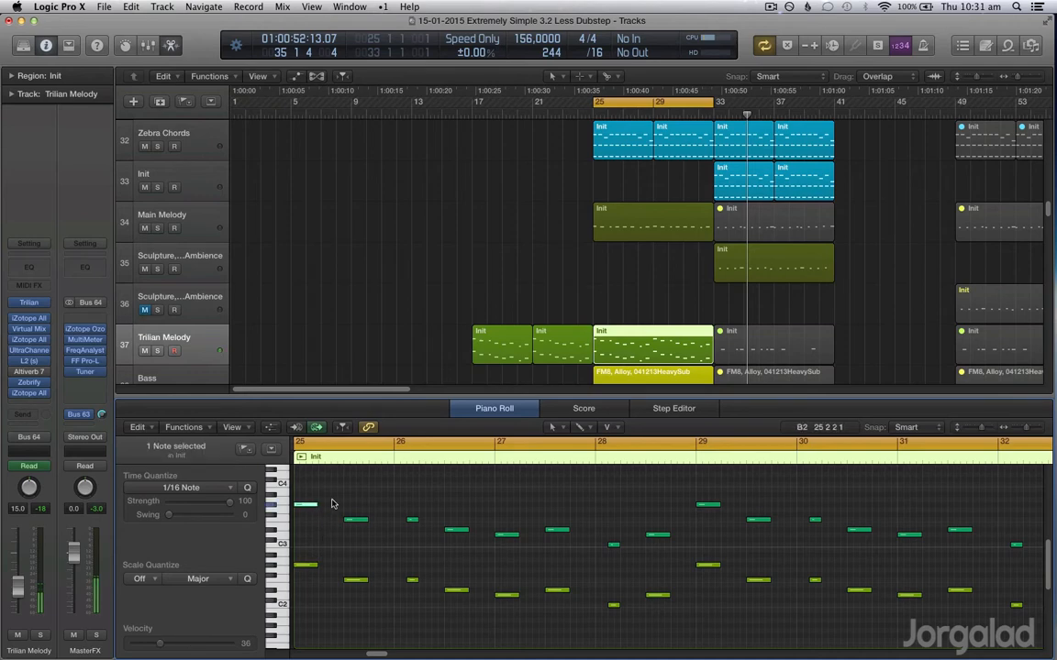
scroll(325, 351, up, 10)
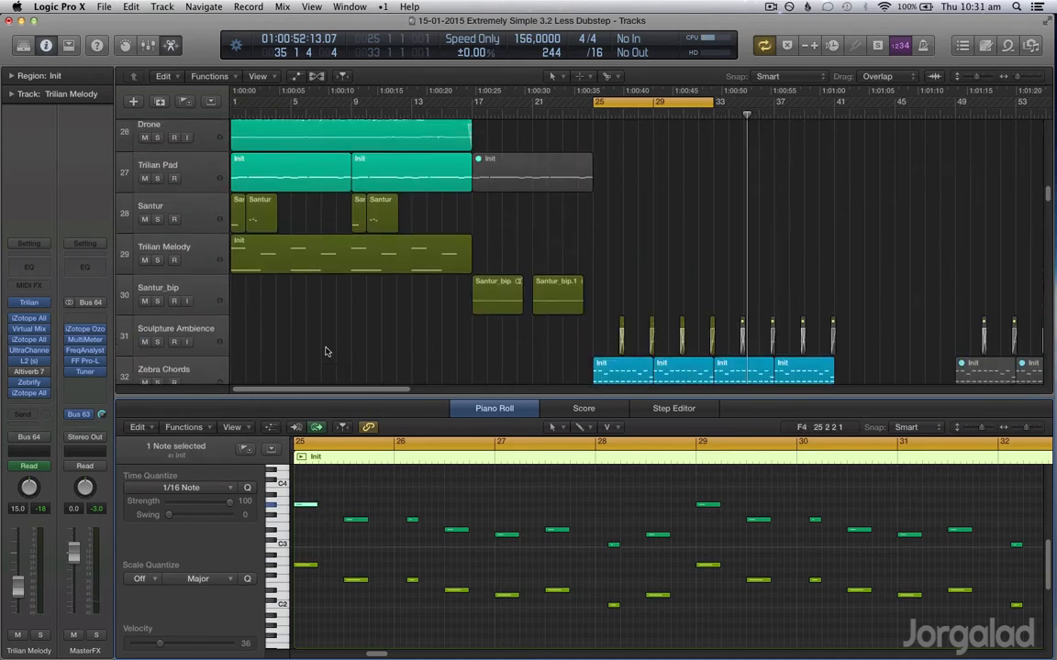
scroll(326, 352, up, 15)
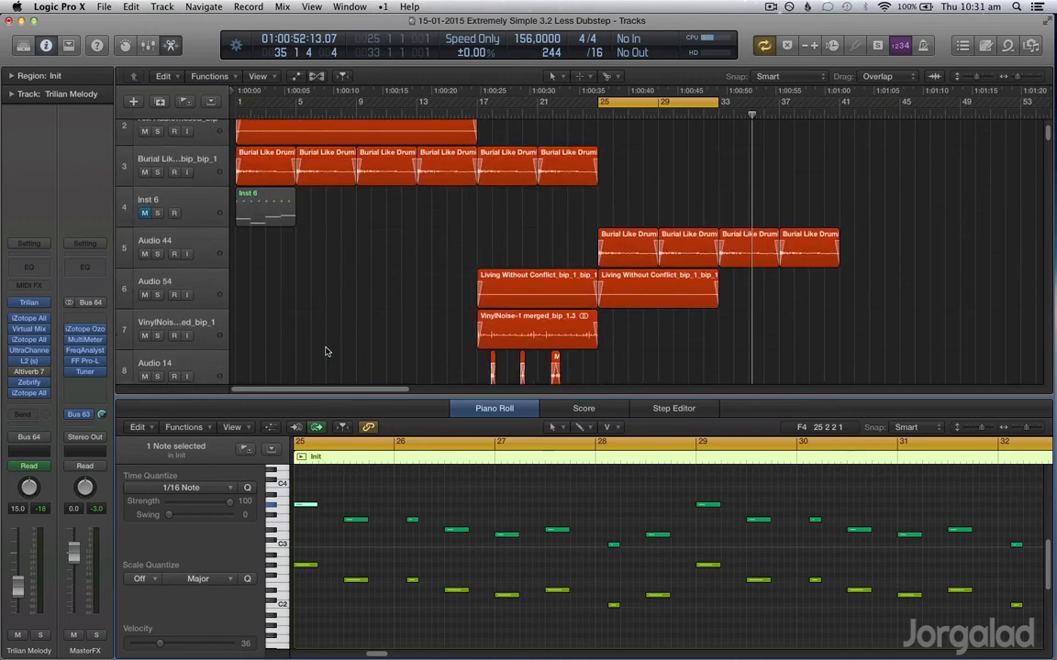
click(216, 266)
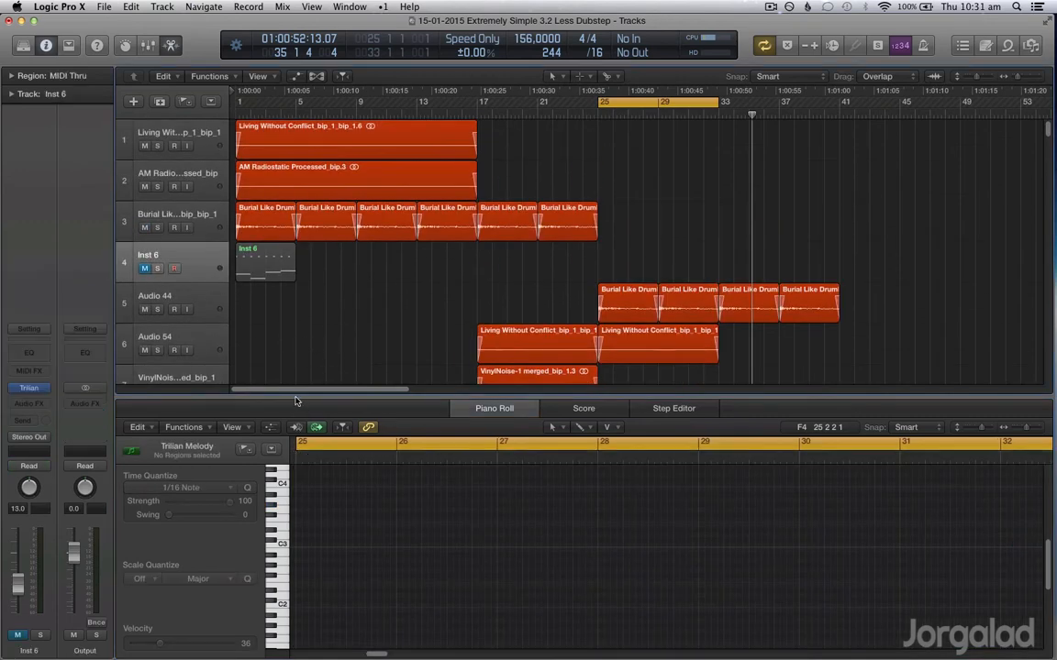
key(p)
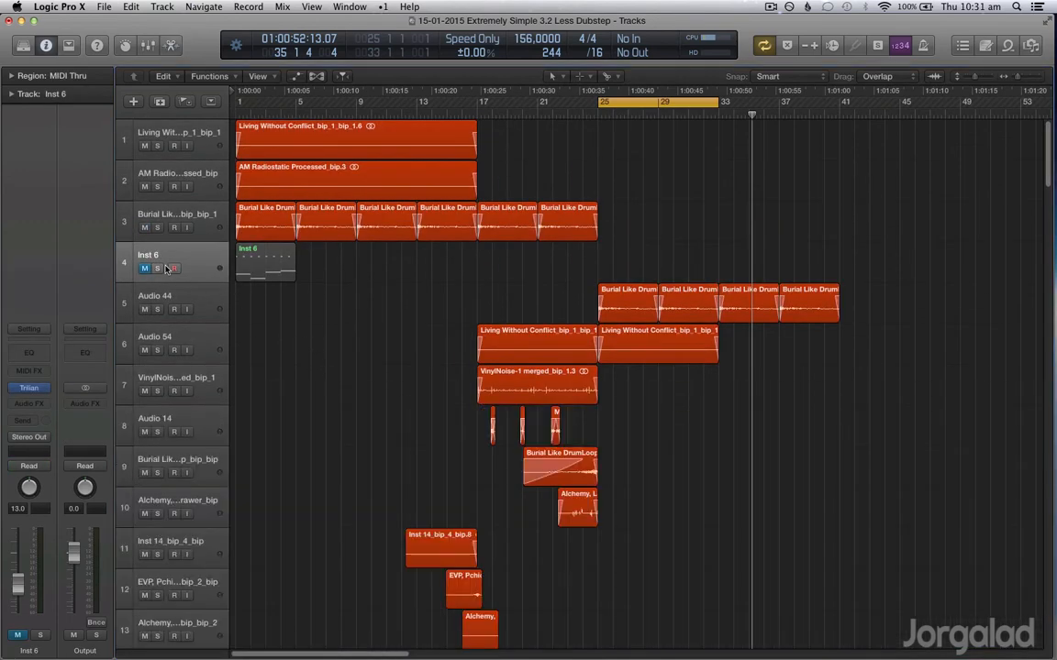
click(160, 267)
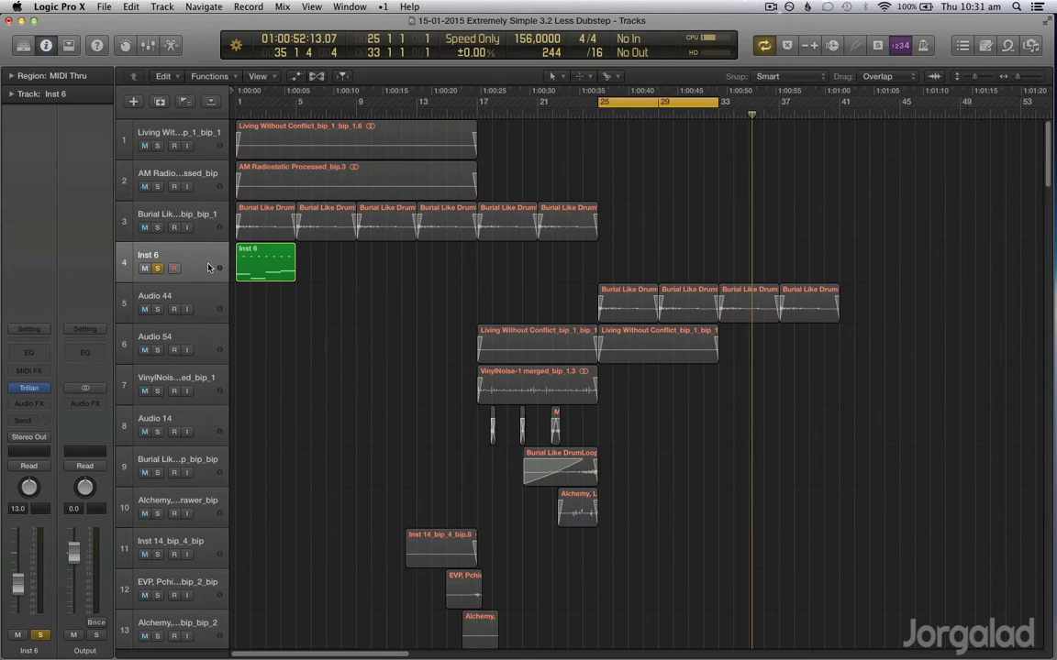
- Set the cycle range to the Inst 6 region, bars 1 to 5, and show its notes in the Piano Roll zoomed to fit
click(252, 265)
key(super+u)
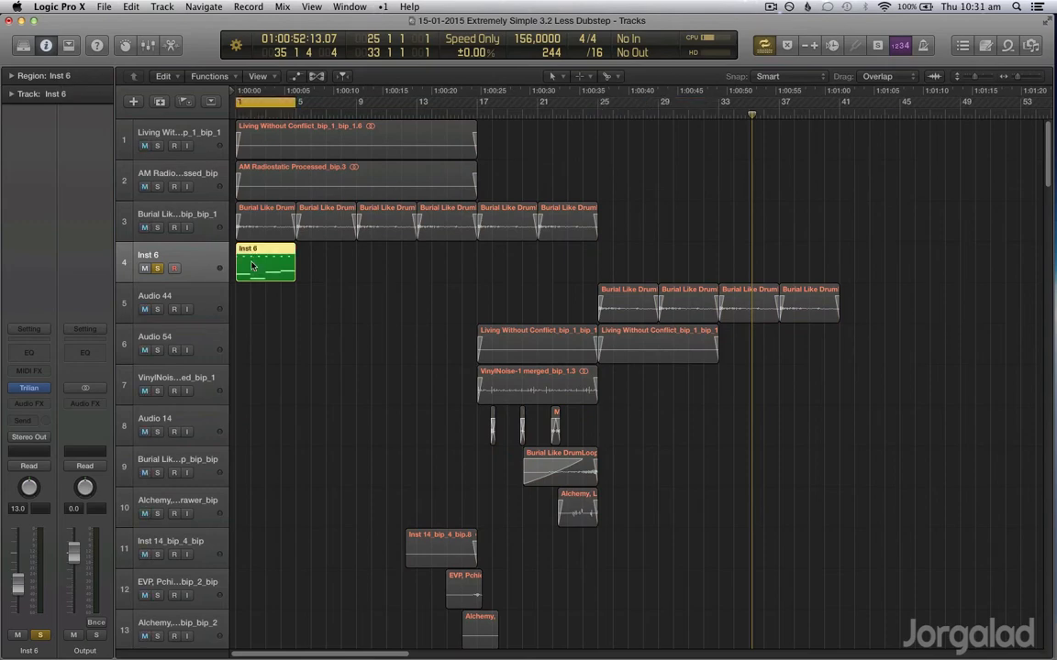
key(z)
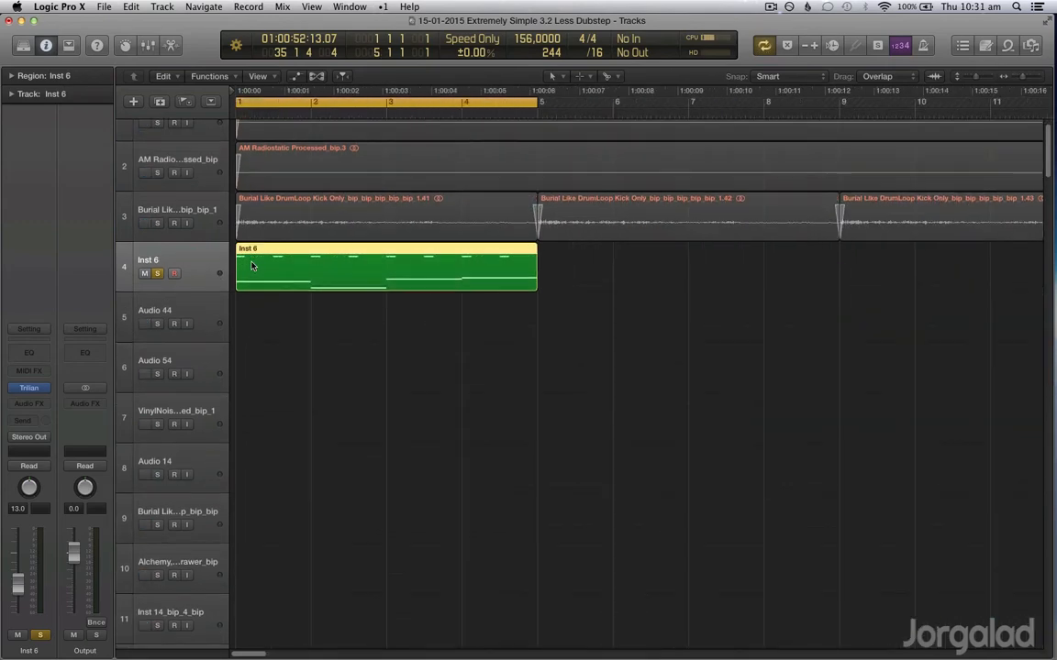
key(p)
key(z)
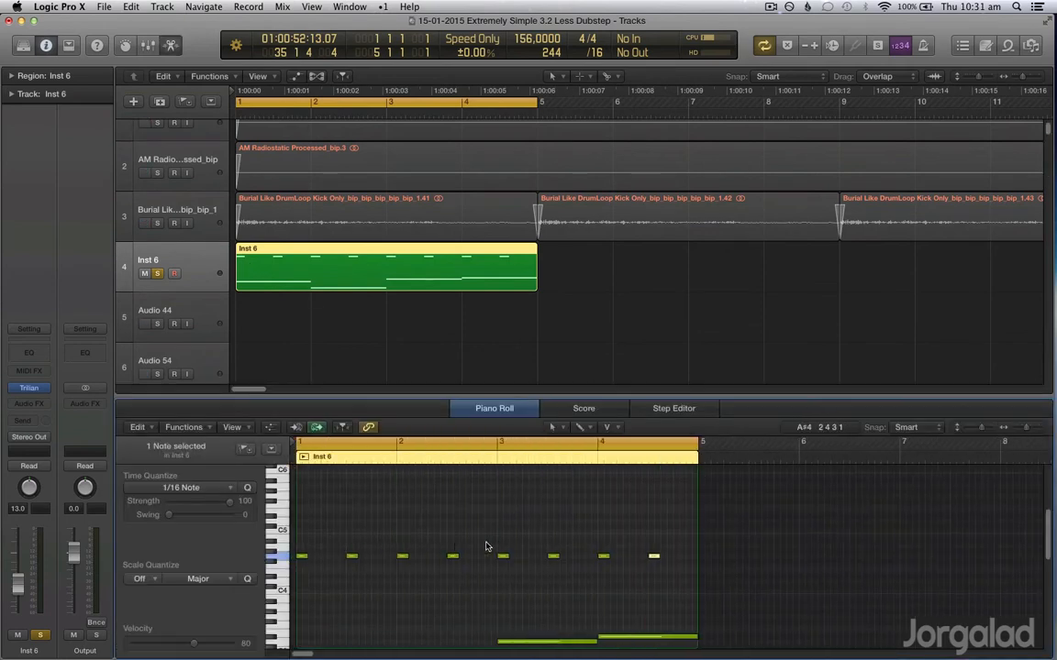
- Audition the four long bass notes of the Inst 6 region in the Piano Roll
scroll(486, 547, down, 2)
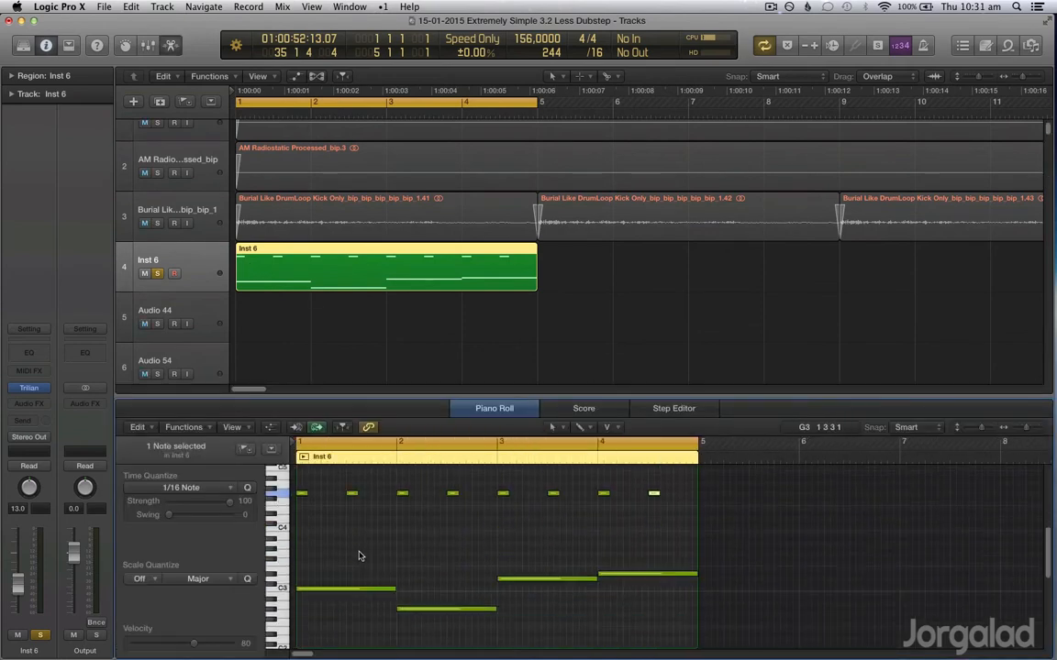
click(359, 588)
drag(432, 574, 464, 638)
drag(547, 546, 576, 657)
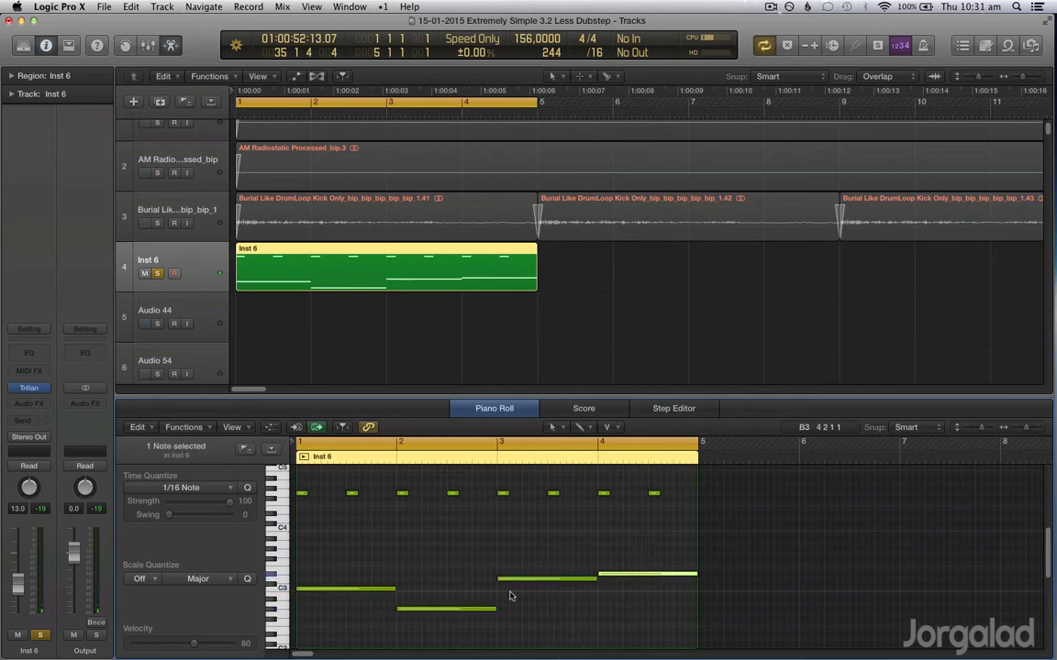
drag(448, 555, 464, 638)
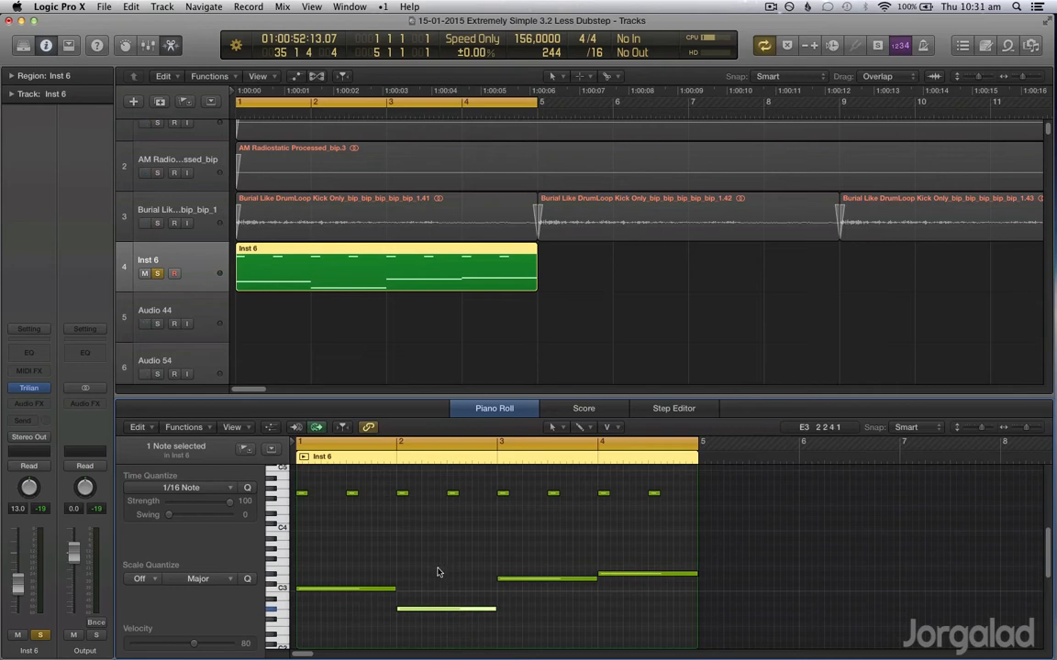
click(466, 611)
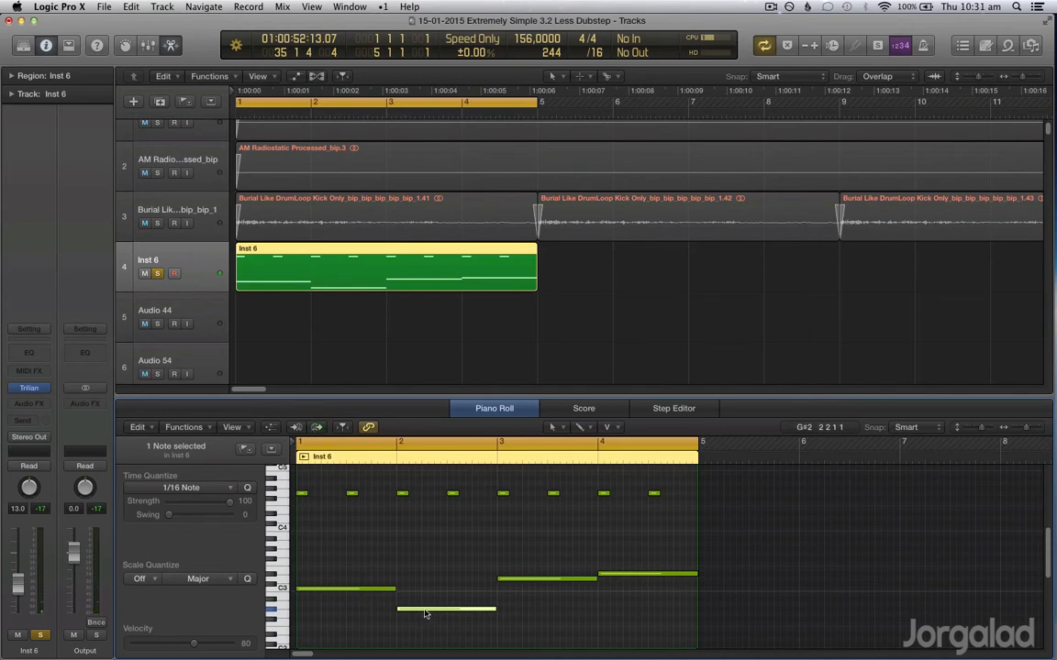
- Open the floating event display and show the details of the long G#2 note at bar 2
mouse_move(425, 612)
key(alt+e)
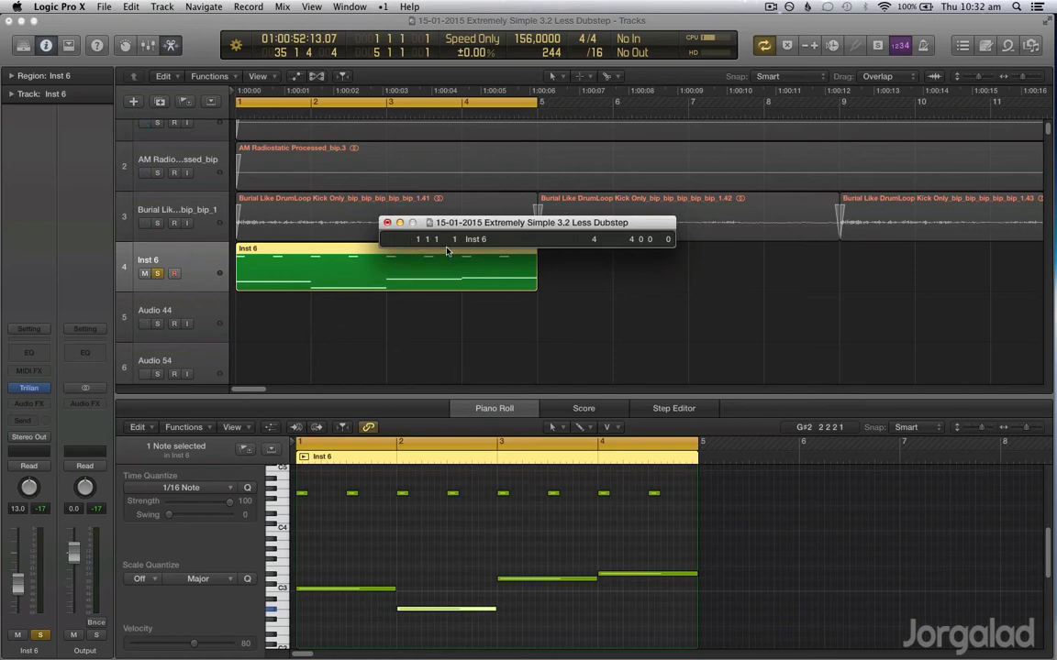
click(444, 610)
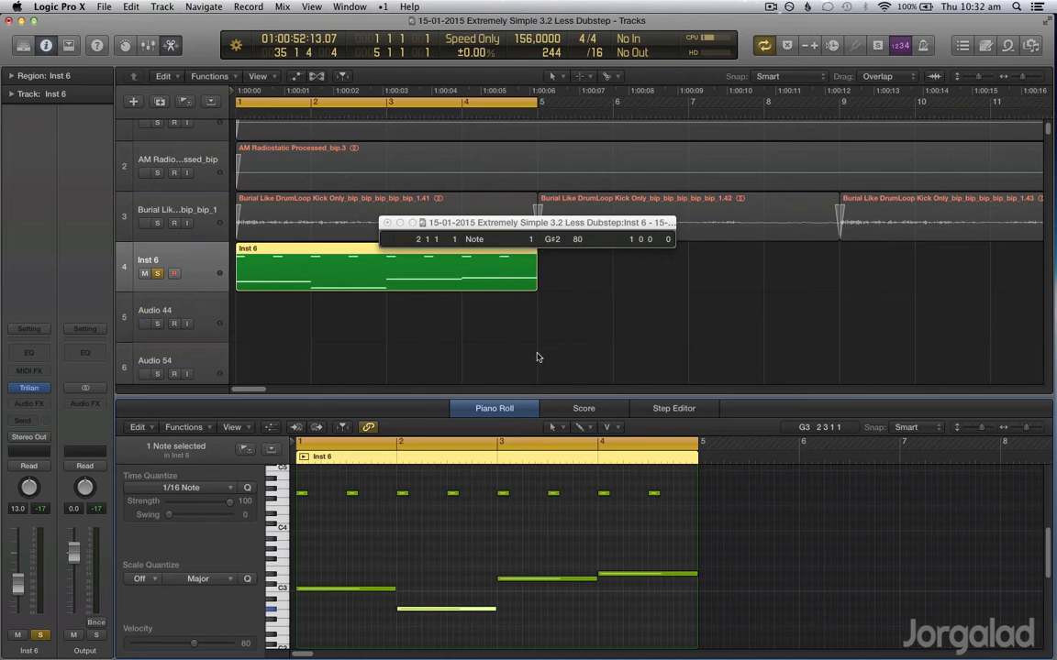
- Try MIDI channel 16 on the long G#2 note at bar 2 and lower the channel value again
click(531, 241)
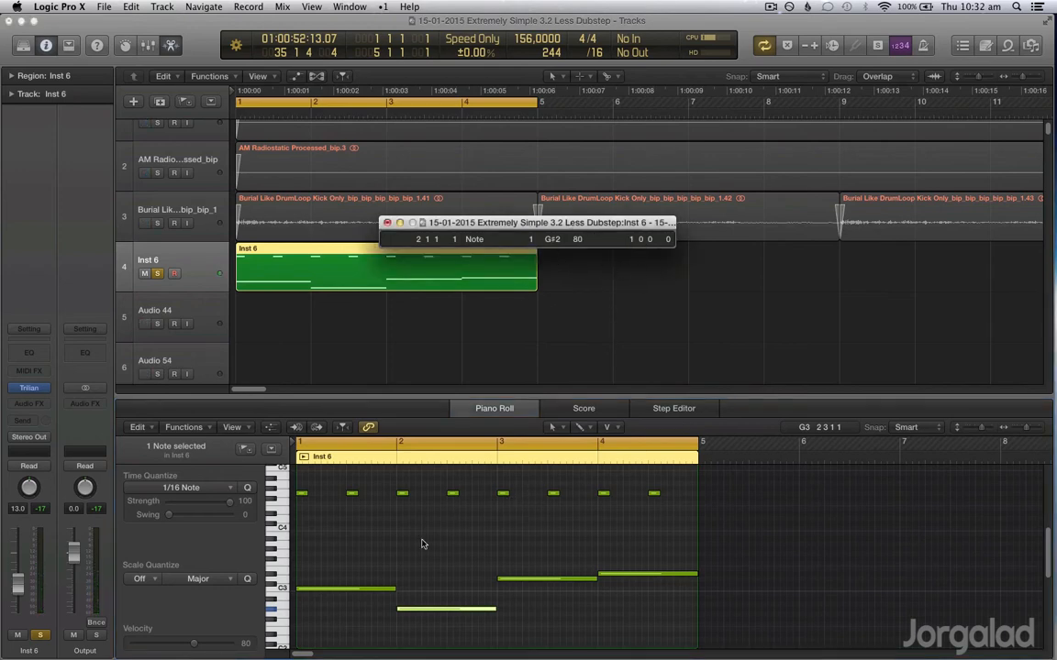
drag(541, 230, 547, 177)
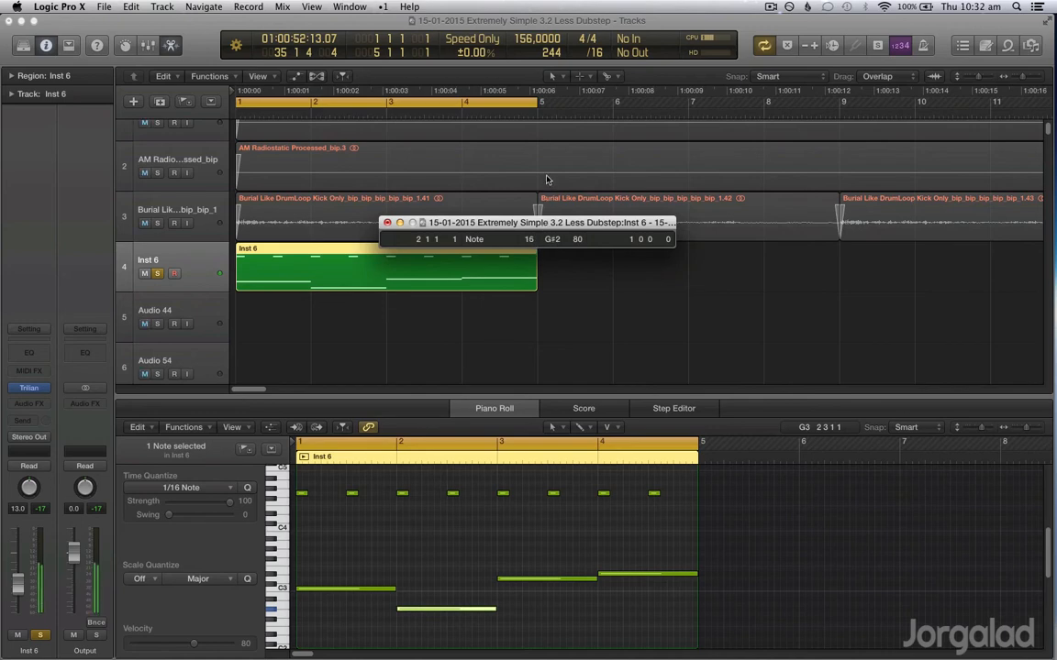
click(528, 241)
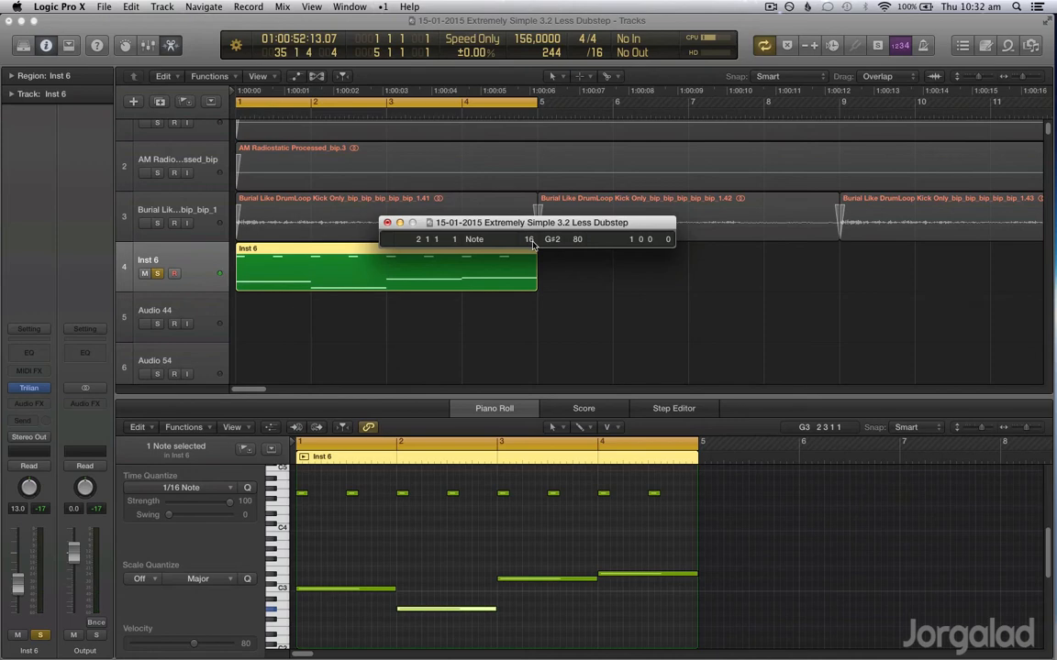
drag(531, 256, 510, 410)
- Check the MIDI channel of the long notes at bars 1 and 2 in the floating event display
click(444, 572)
click(353, 589)
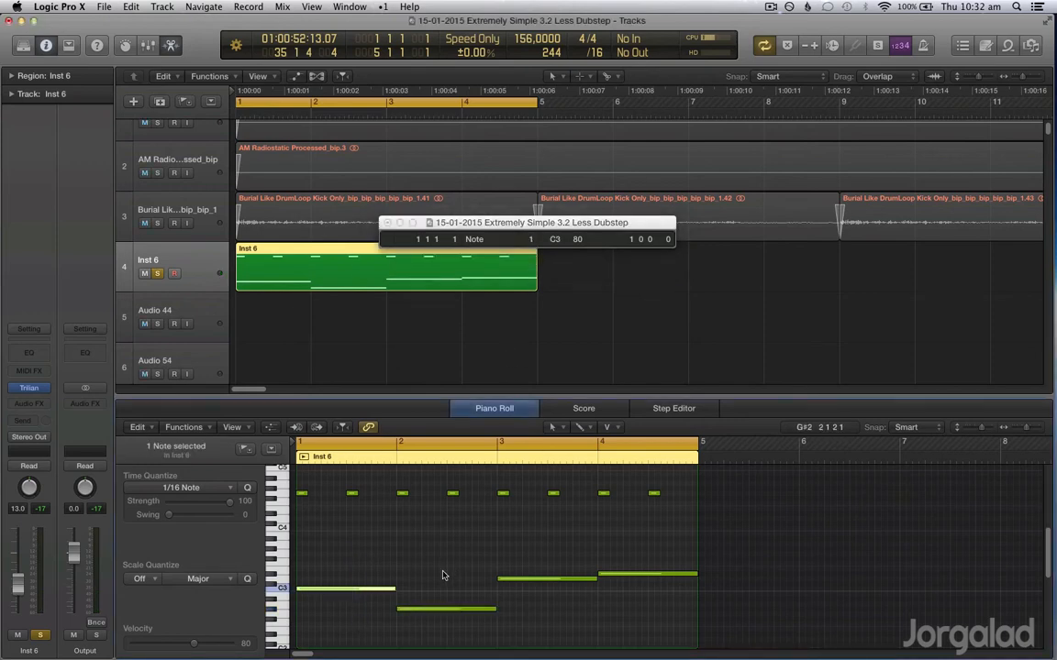
click(465, 609)
drag(674, 535, 305, 516)
- Check the MIDI channel of the short repeated G4 notes in bars 1 to 3, leaving no note selected
click(302, 494)
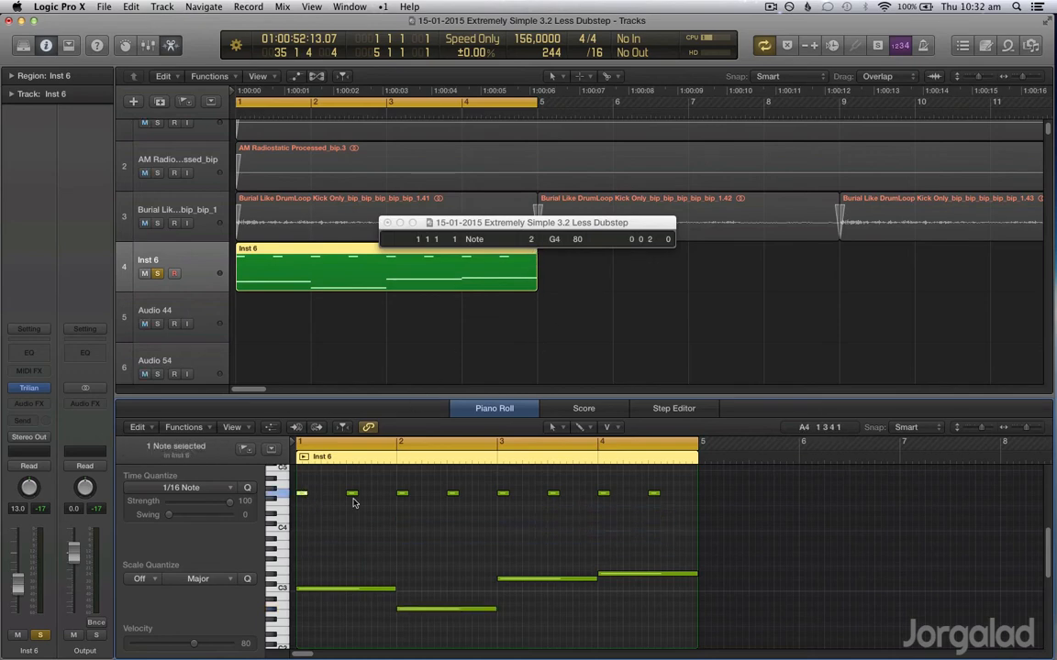
click(402, 495)
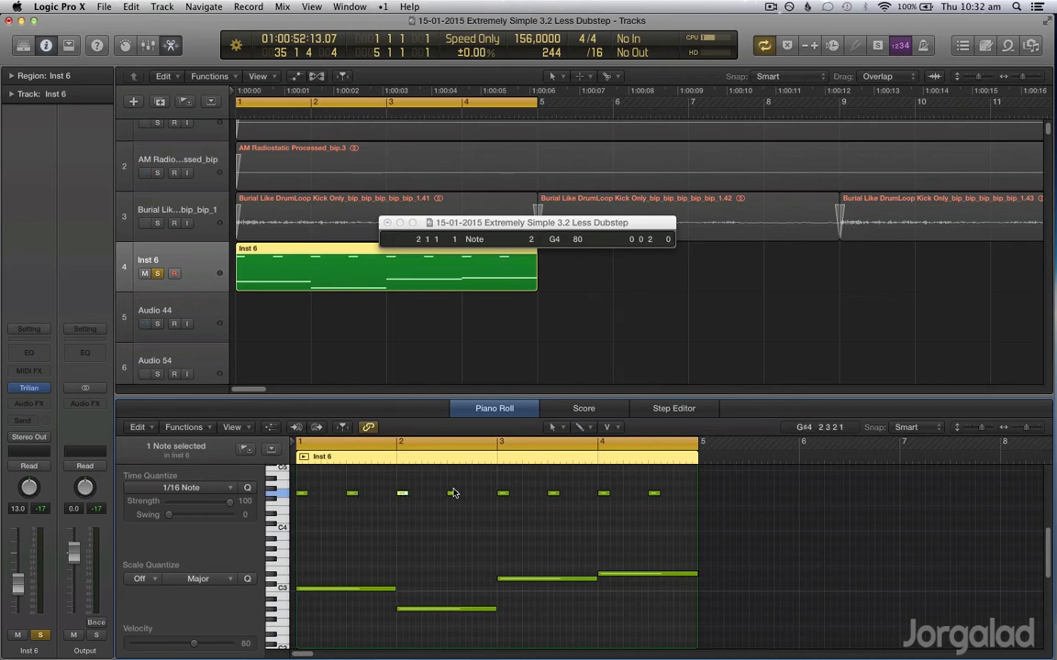
click(453, 494)
click(503, 495)
click(554, 494)
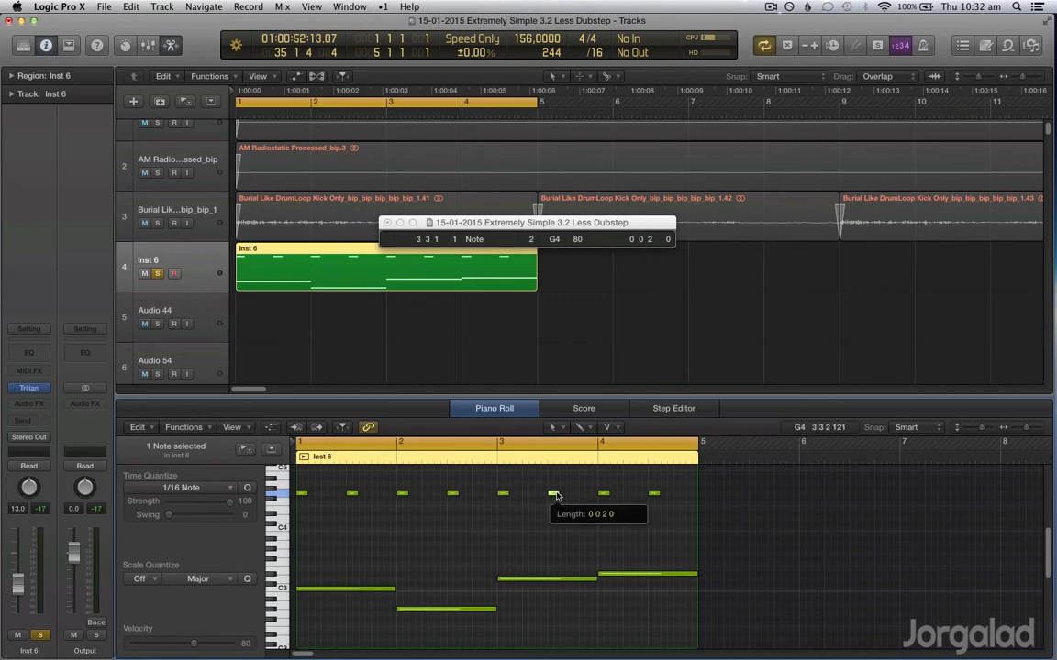
click(488, 479)
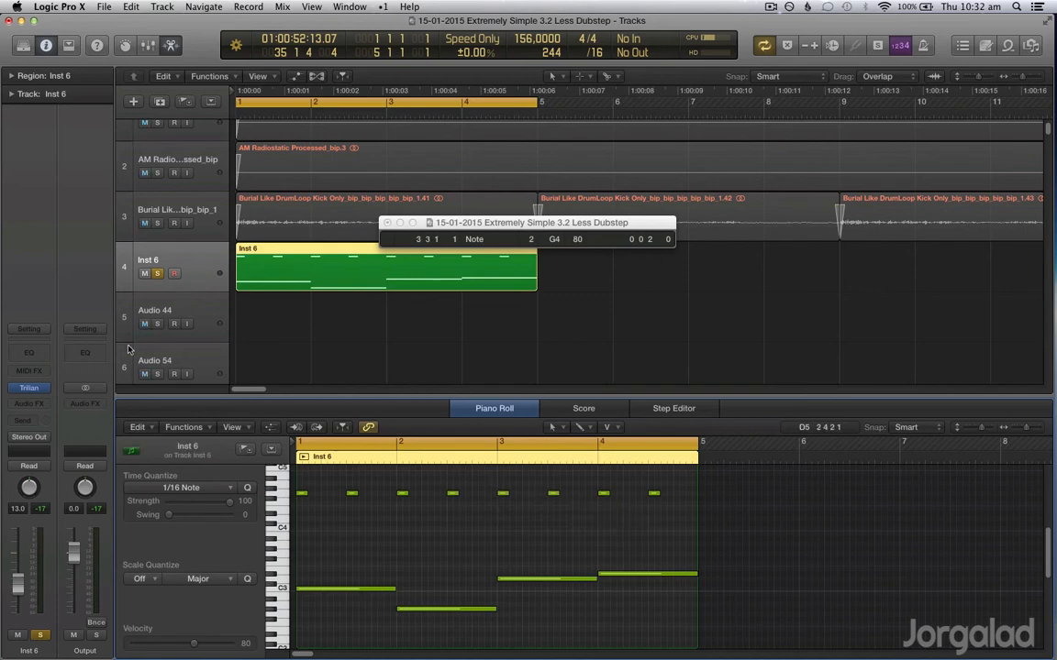
- Open the Trilian instrument on Inst 6 and compare the edit pages of part 1, Black Spider, and part 2, Trilian Ac 1 - Full Range All
click(32, 389)
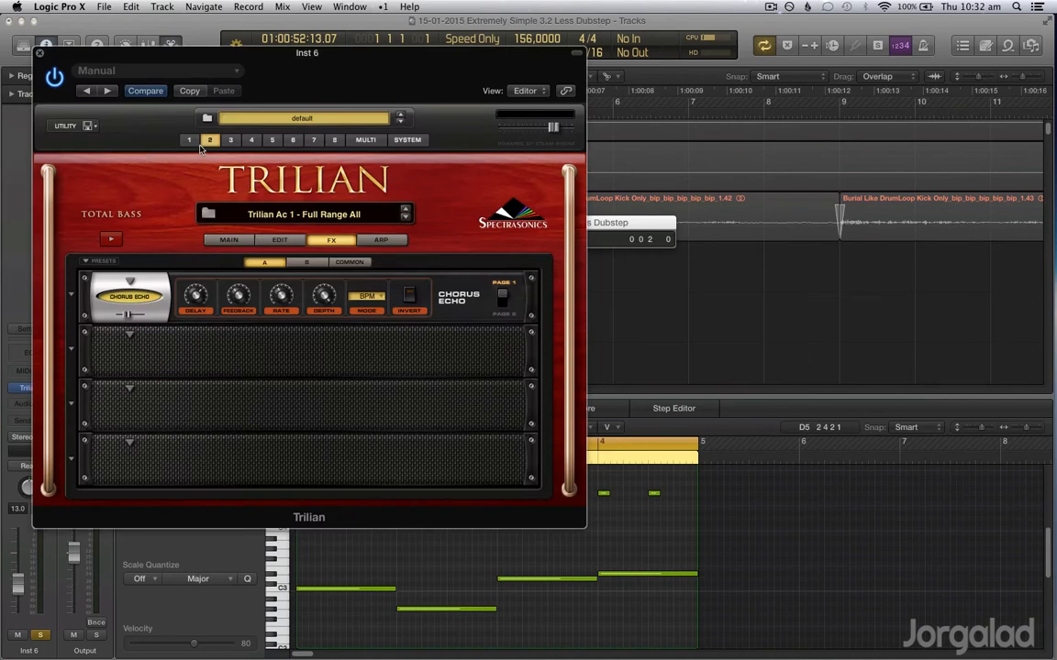
click(189, 140)
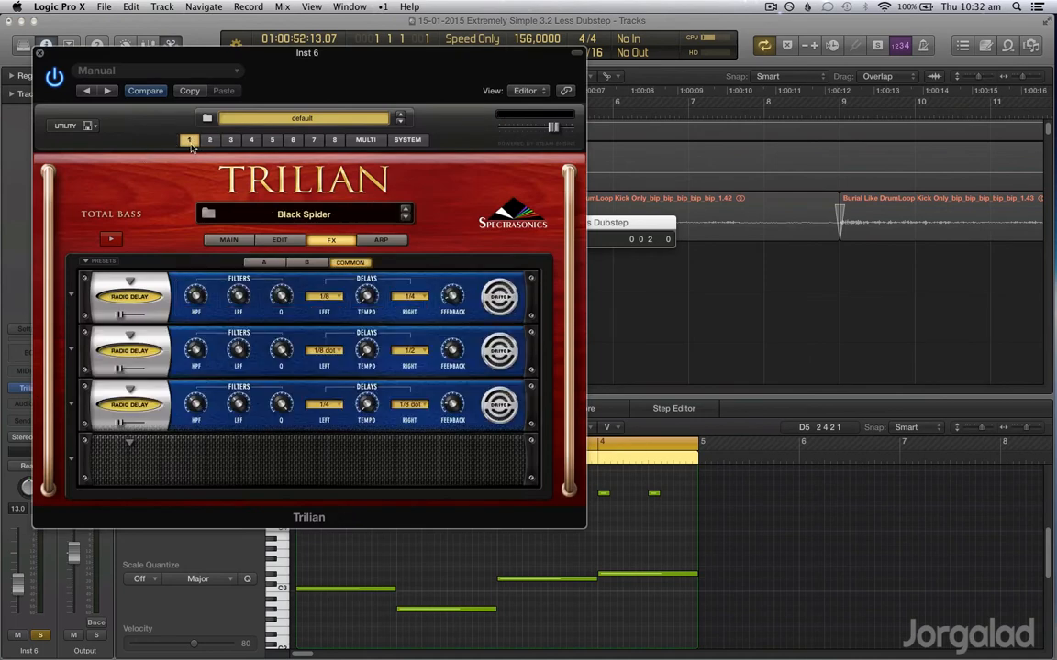
click(280, 241)
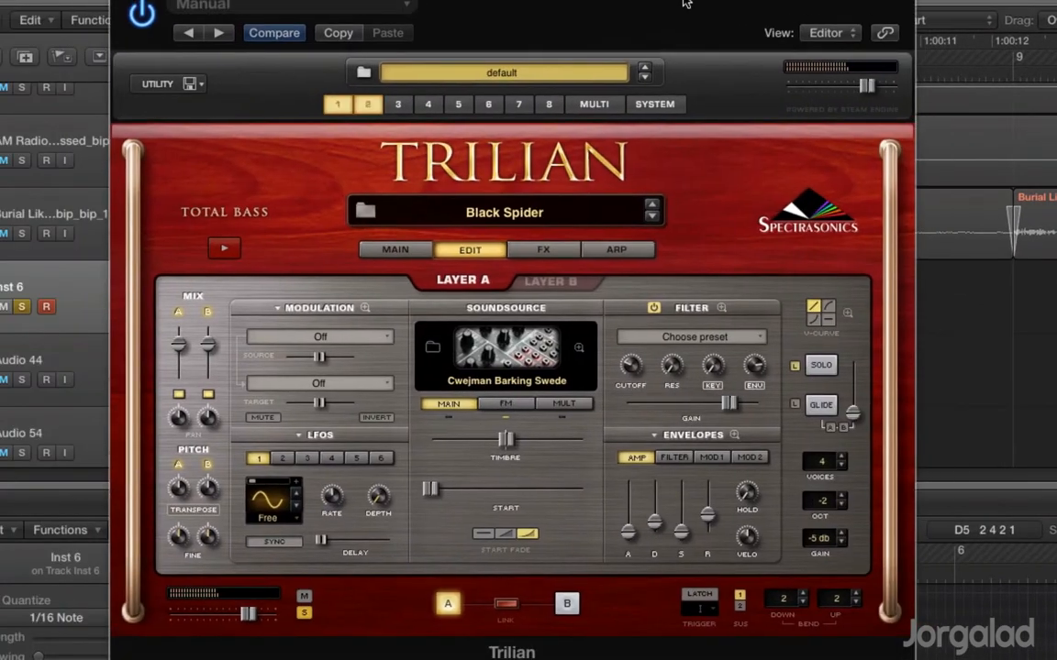
drag(684, 5, 676, 23)
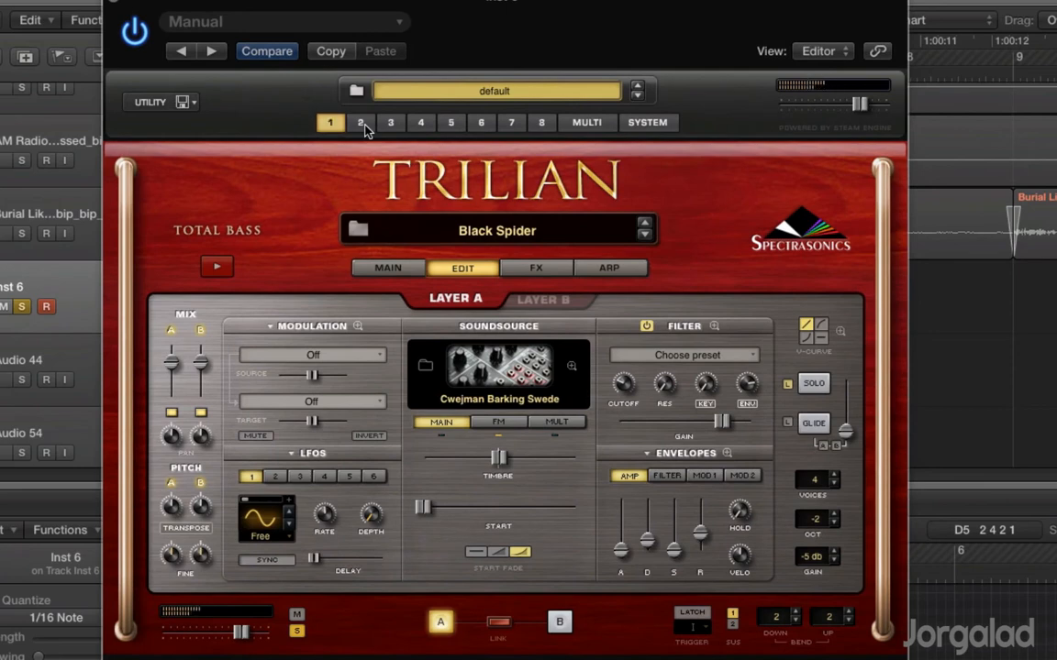
click(362, 123)
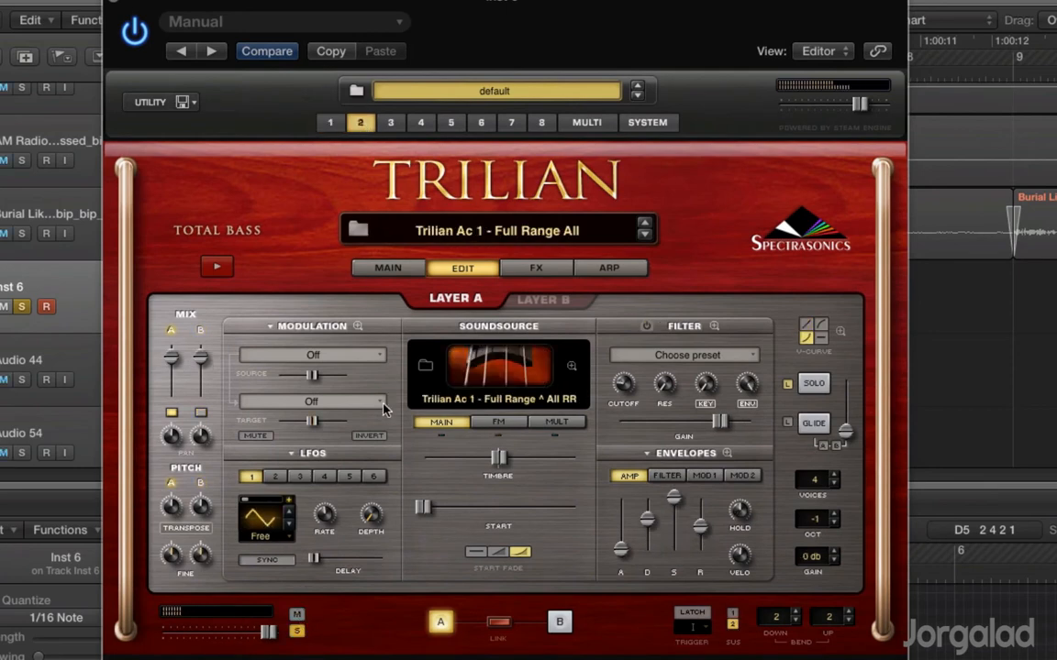
click(338, 124)
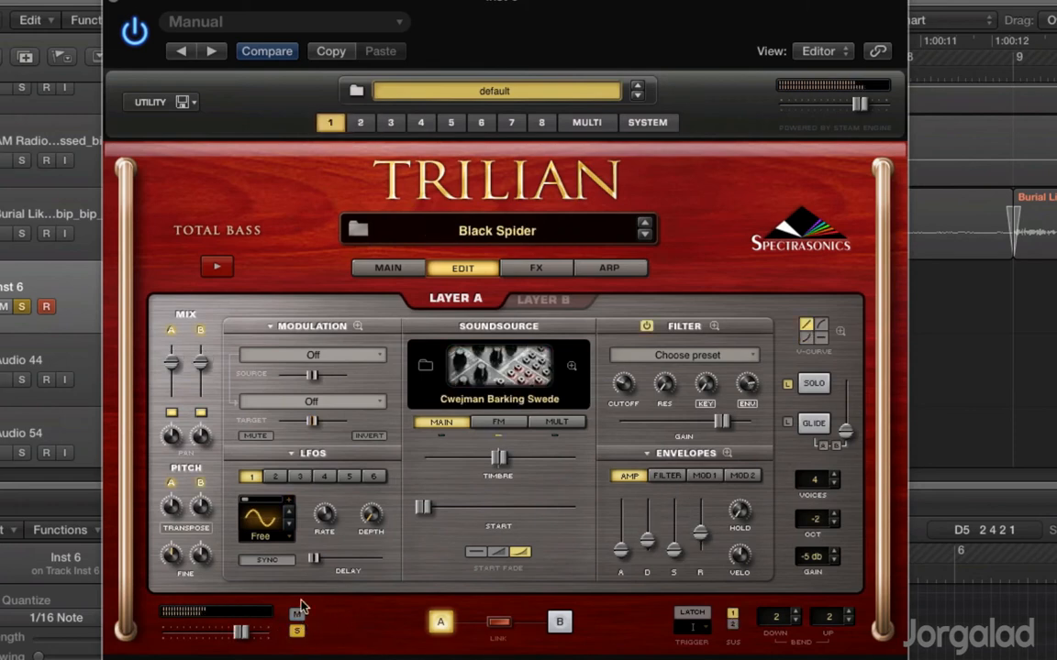
- Turn off solo on Trilian parts 1 and 2 and check part 1's channel options in the Multi mixer, keeping CH. 1
click(297, 633)
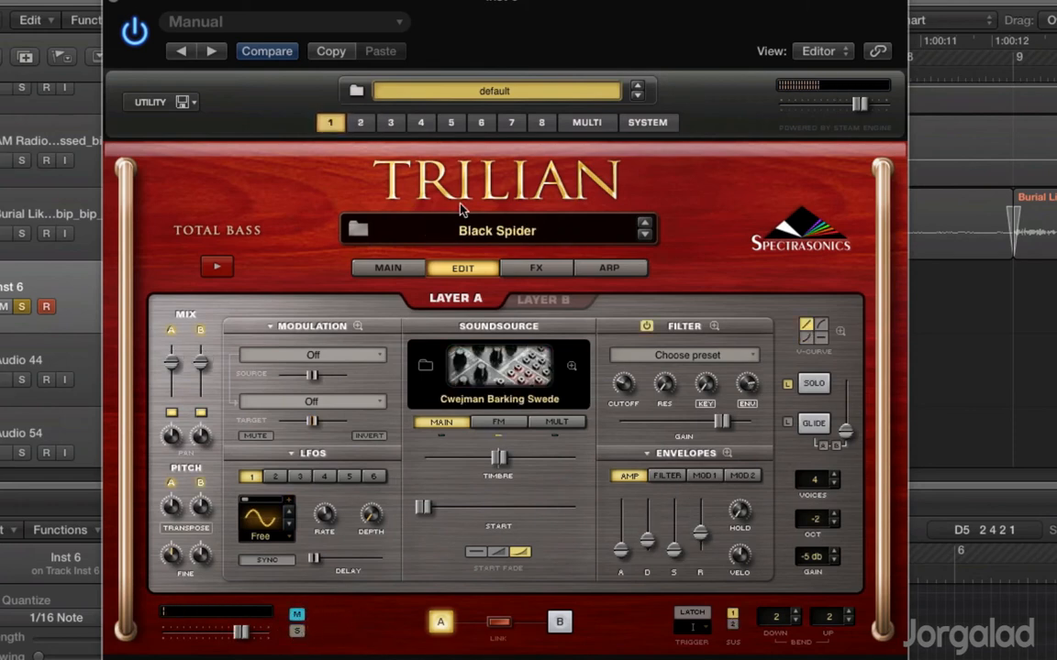
click(360, 122)
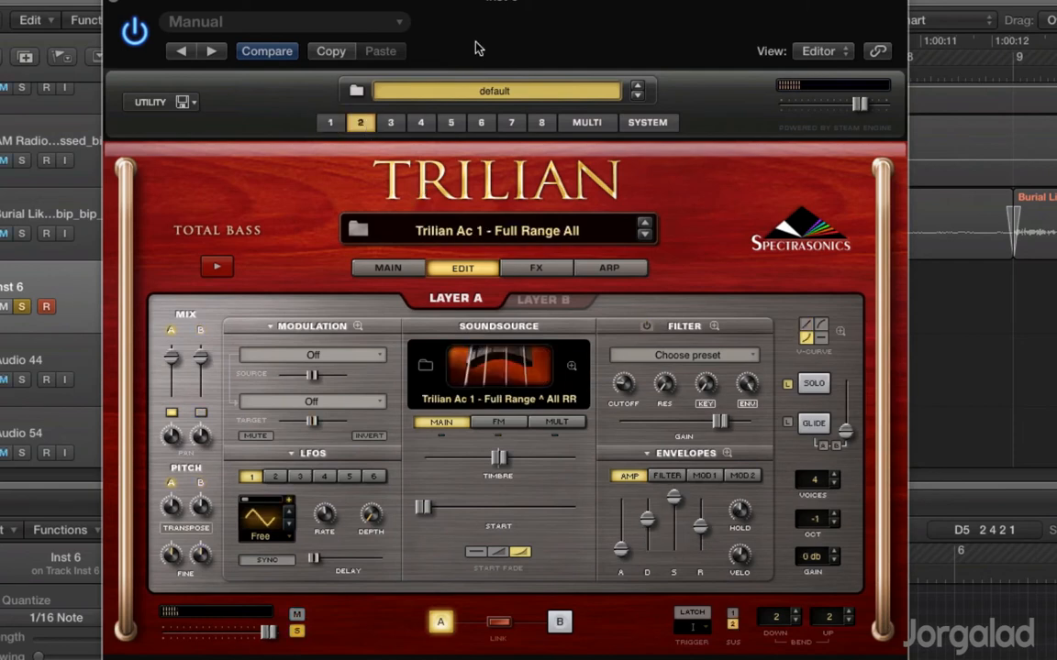
click(588, 133)
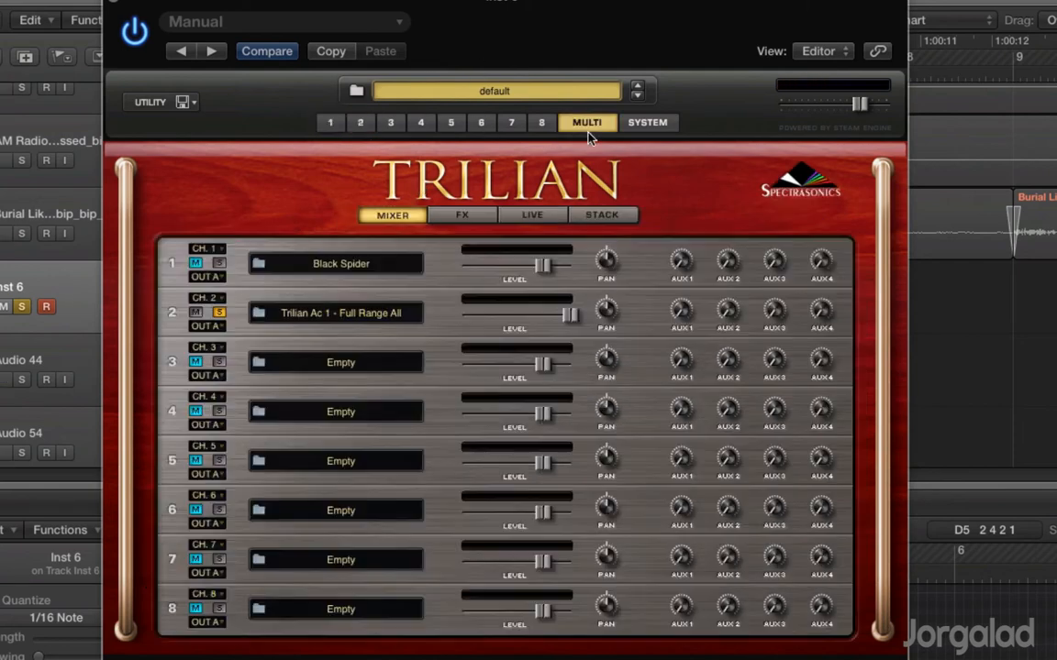
click(219, 312)
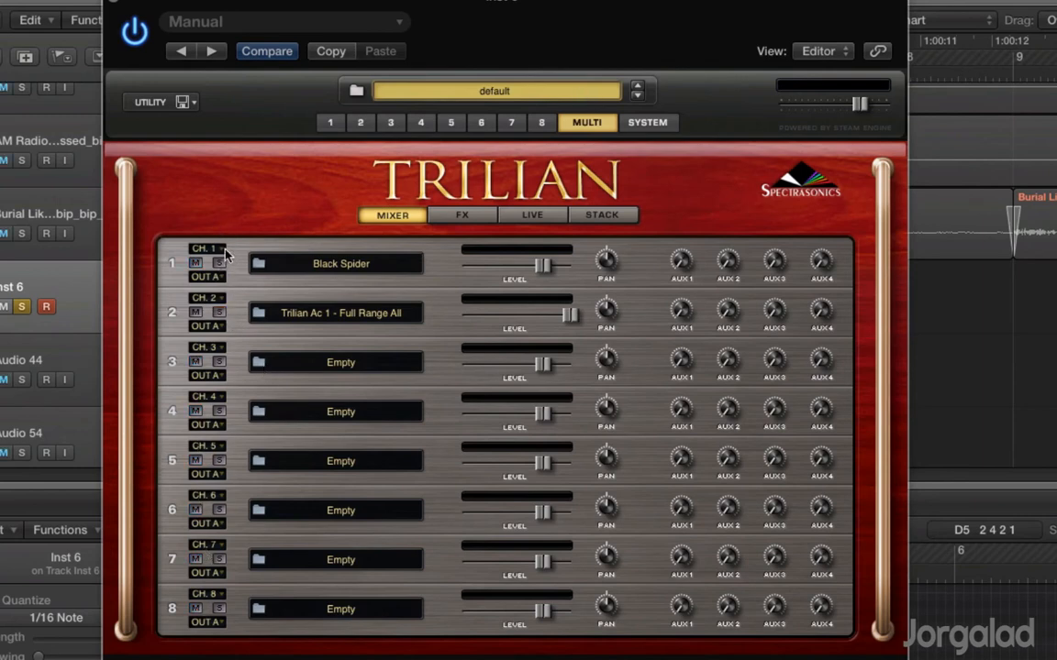
click(223, 252)
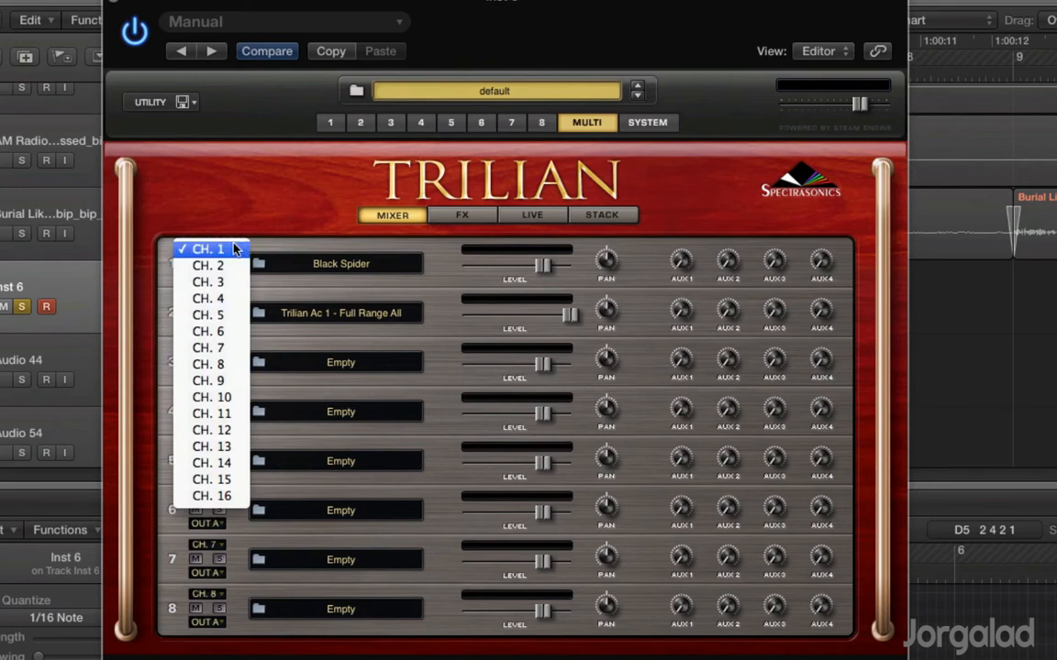
click(234, 248)
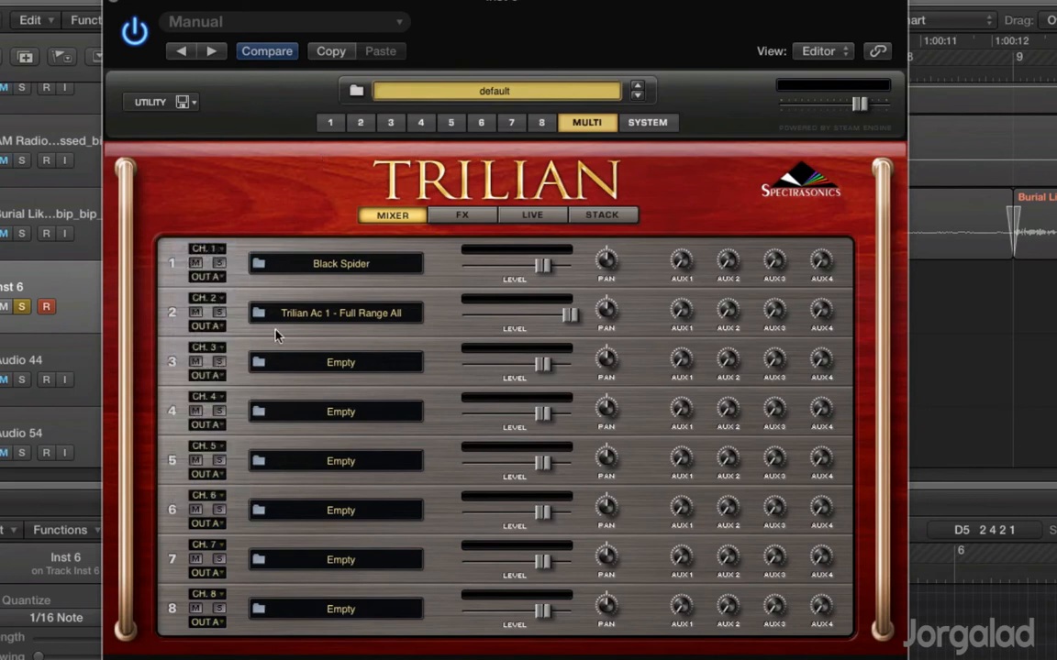
- Try CH. 1 as the MIDI channel of Trilian part 2 in the Multi mixer and return it to CH. 2
click(214, 300)
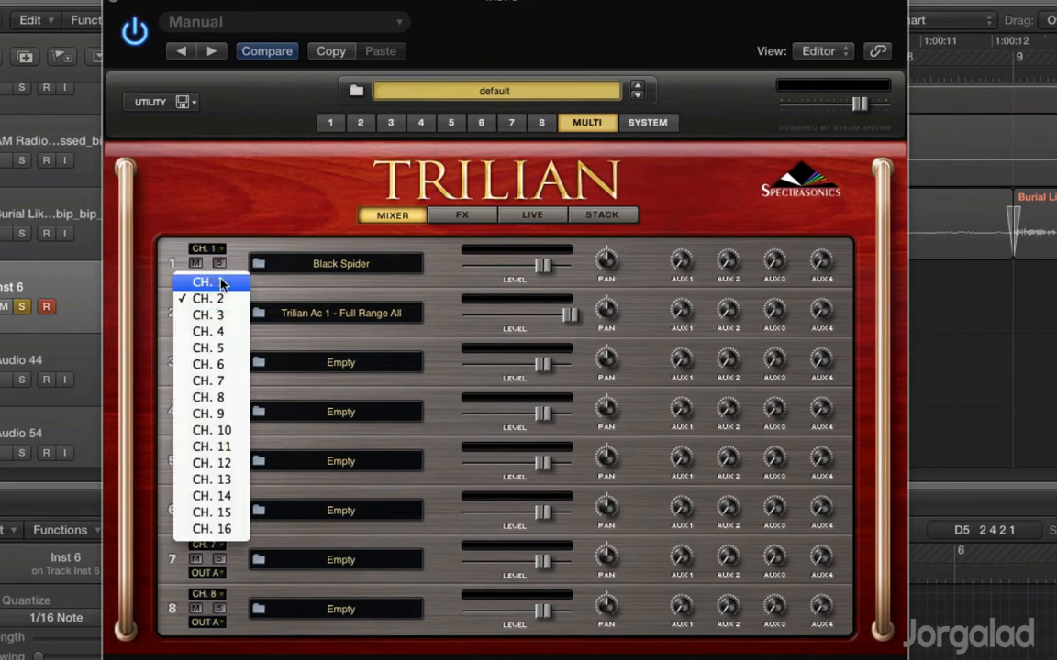
click(199, 278)
click(208, 299)
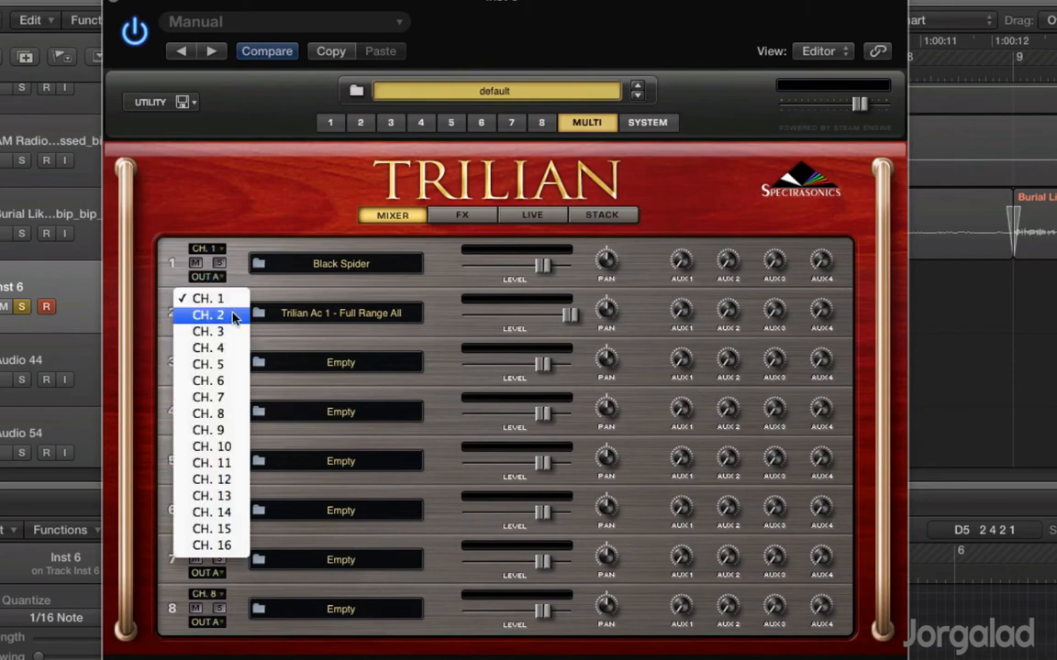
click(213, 320)
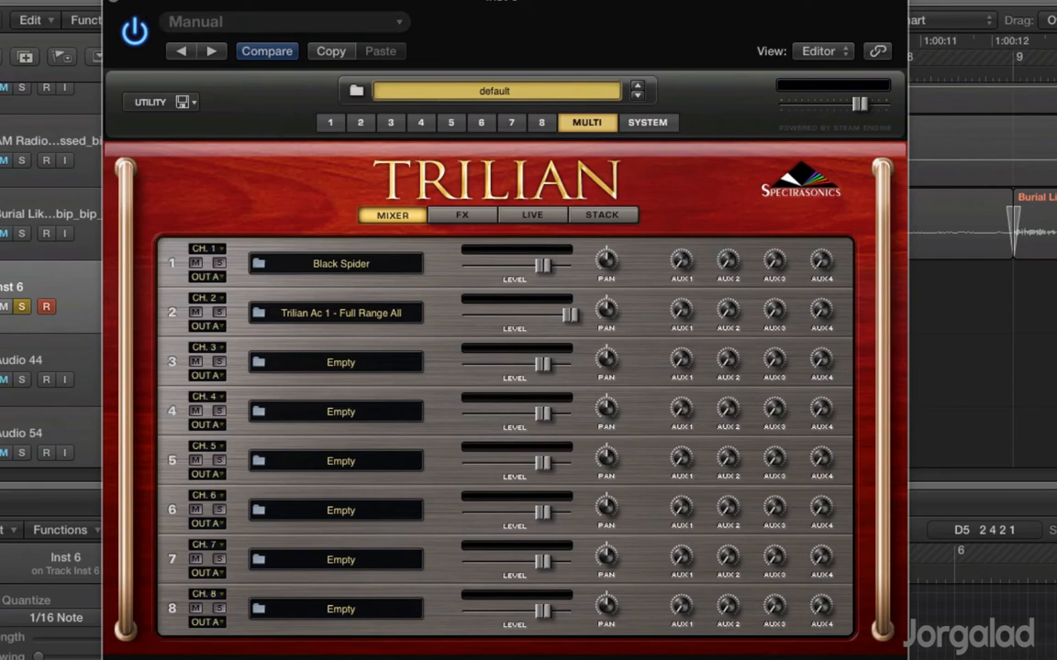
- Compare the edit pages of Trilian parts 2 and 1, and move the plug-in window clear of the first bars
click(431, 655)
click(413, 657)
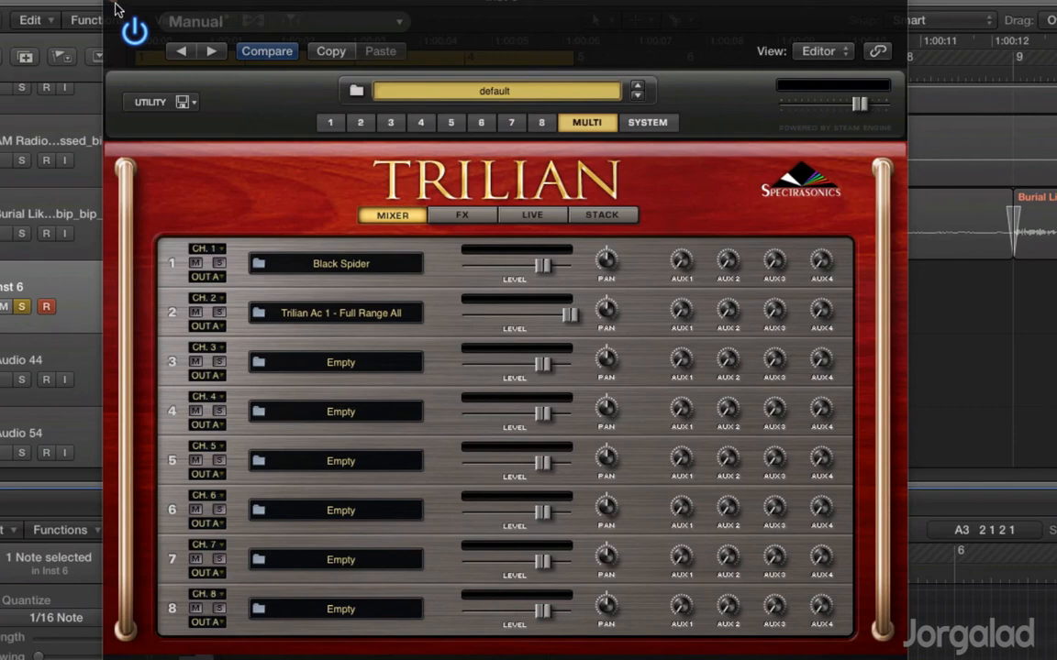
click(360, 126)
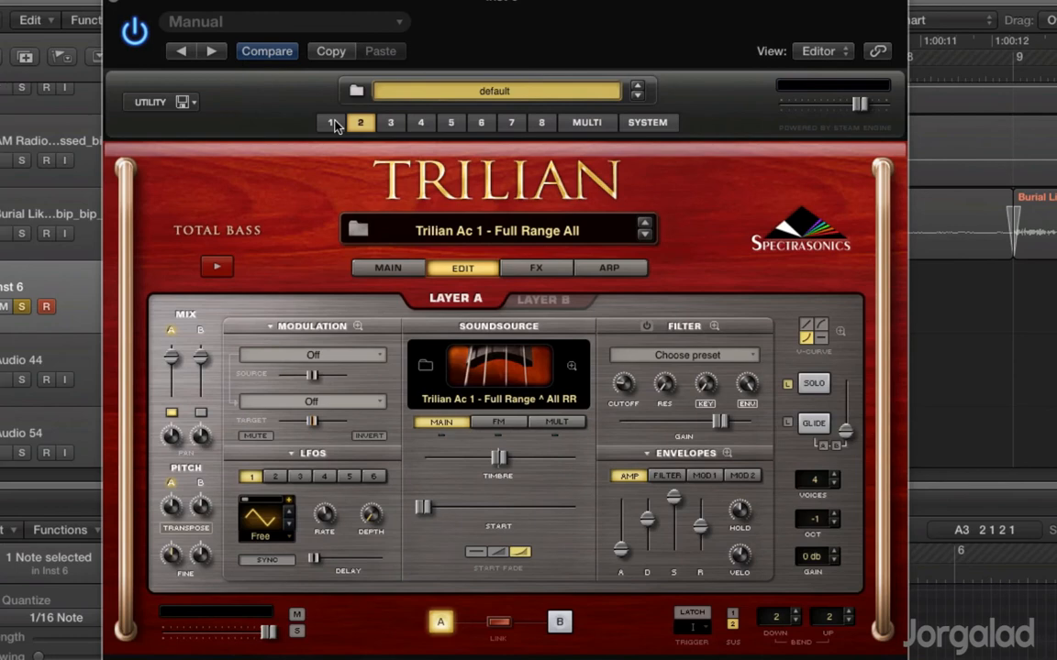
click(332, 123)
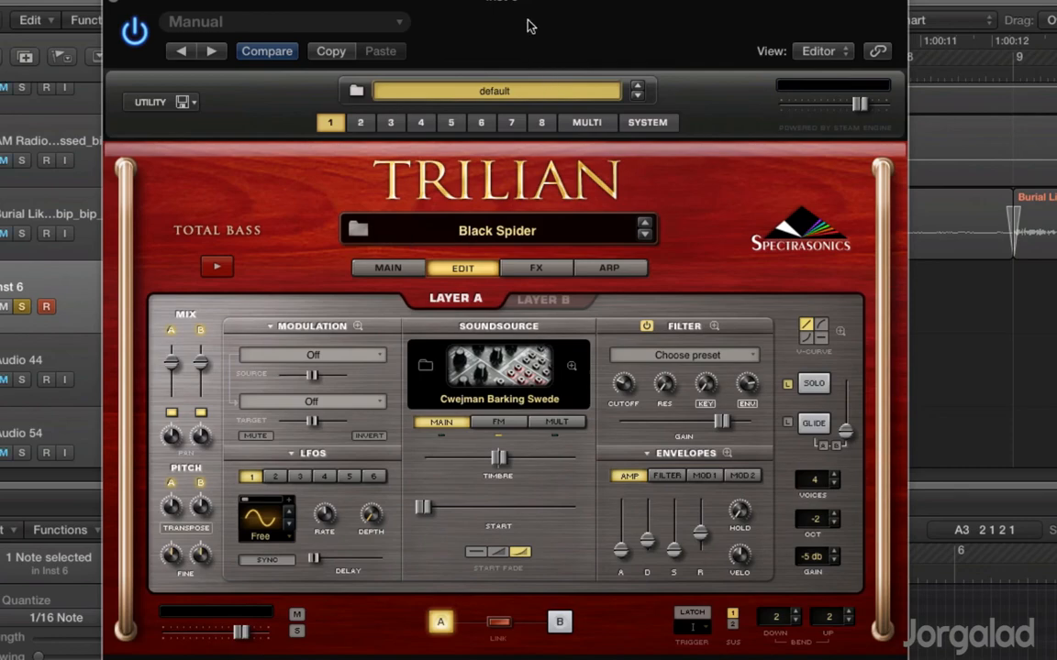
drag(531, 26, 740, 87)
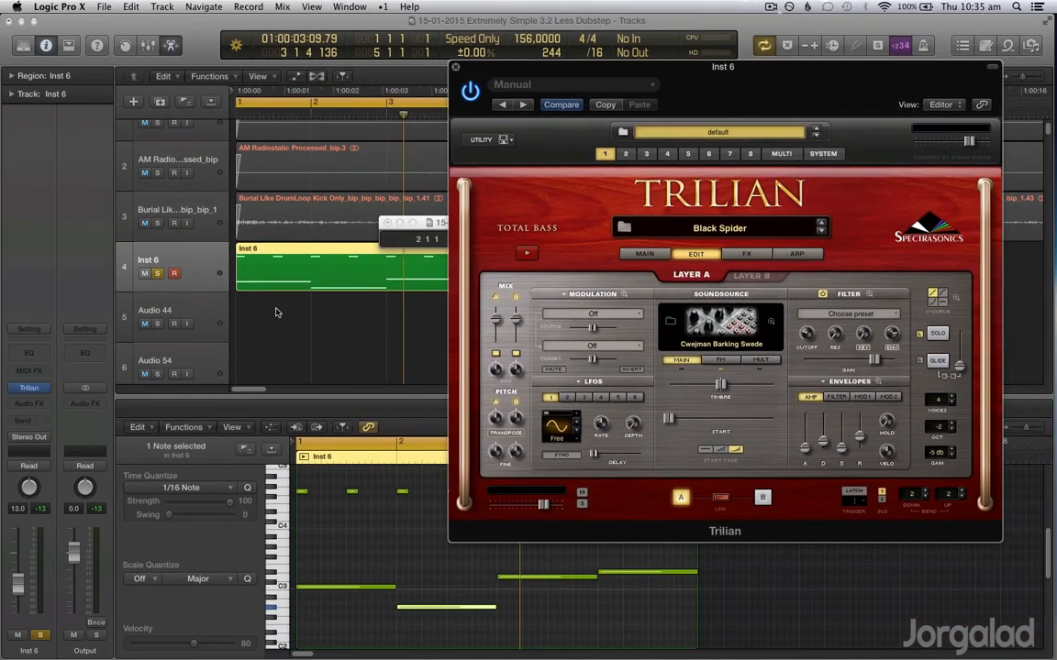
- Check the C3 long note at bar 1 against the patches in Trilian parts 1 and 2, ending on part 1
click(332, 490)
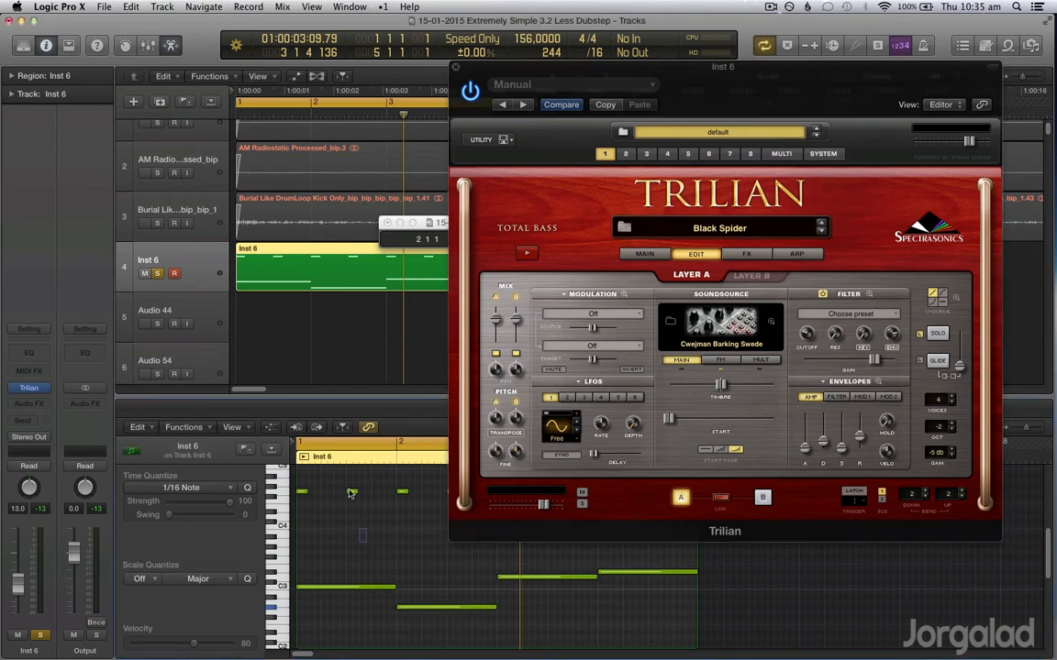
drag(357, 553, 367, 638)
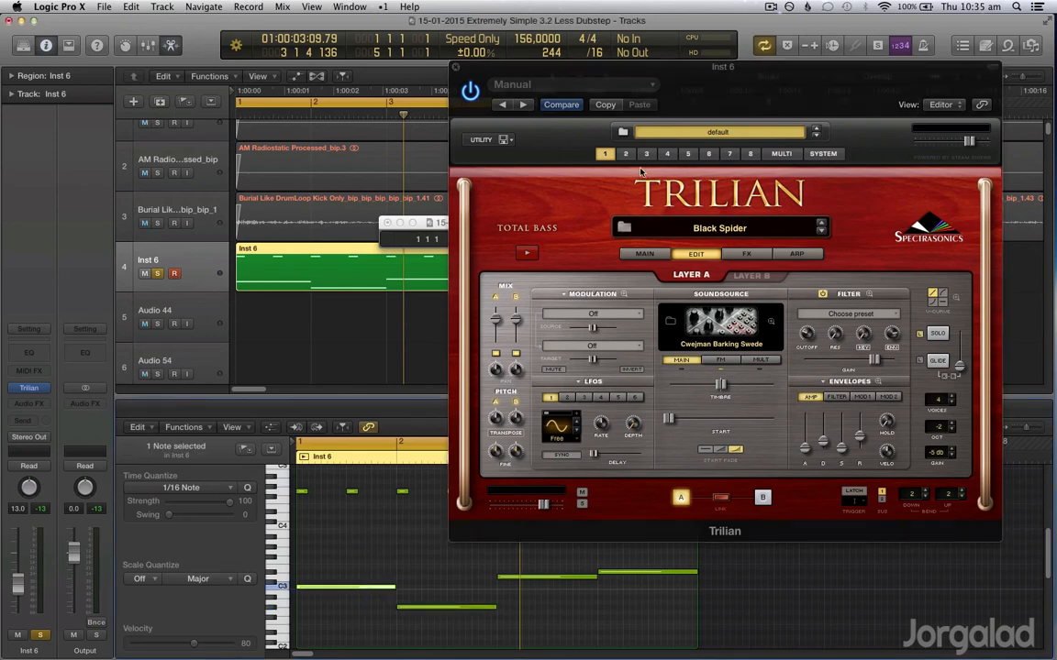
click(626, 155)
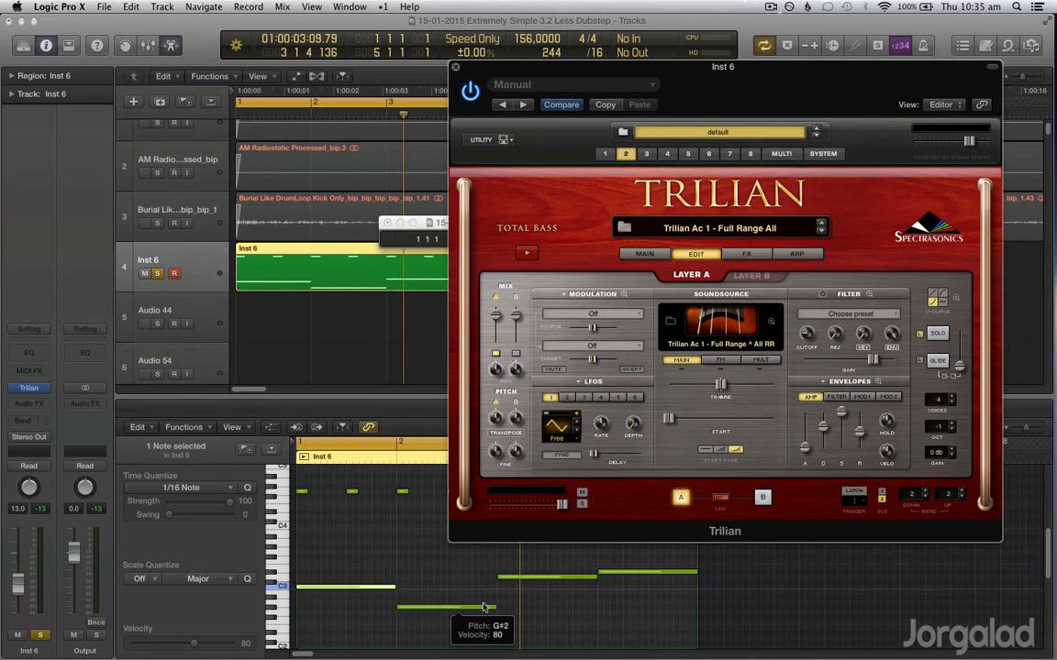
key(v)
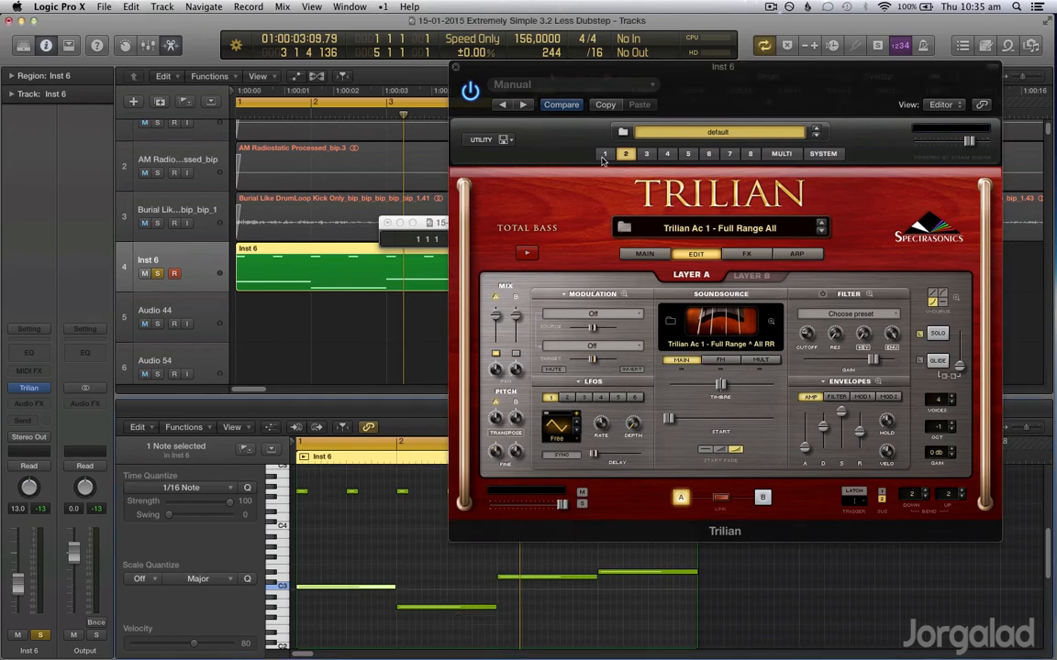
click(603, 156)
drag(365, 551, 383, 610)
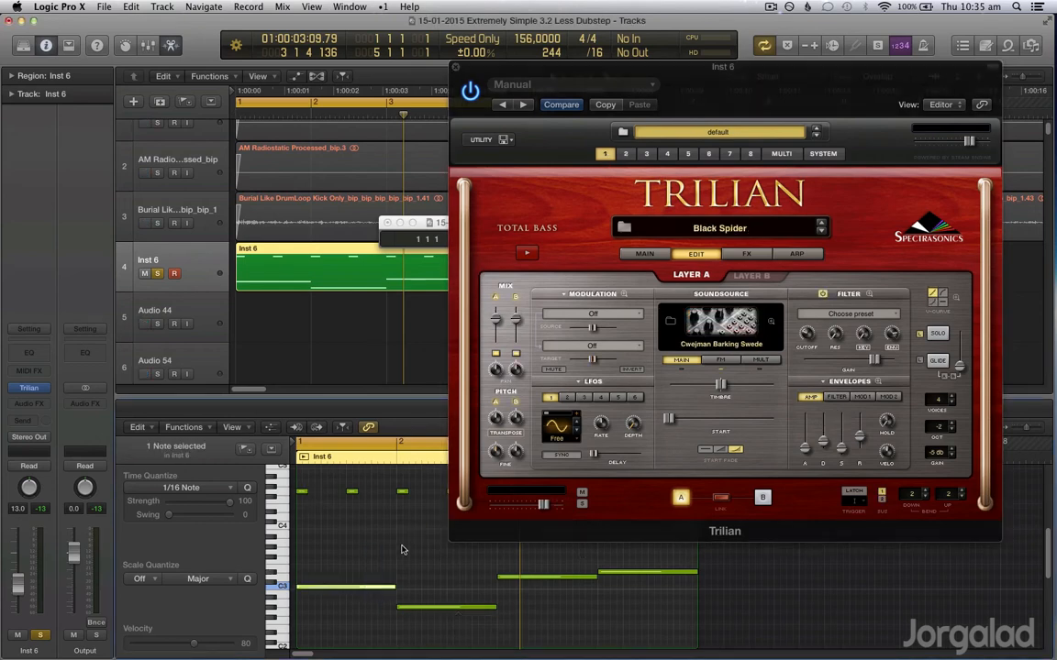
- Draw a D#5 note at position 1 2 1 in the Inst 6 region and switch back to the Pointer tool
click(331, 554)
scroll(331, 554, up, 3)
scroll(340, 555, up, 2)
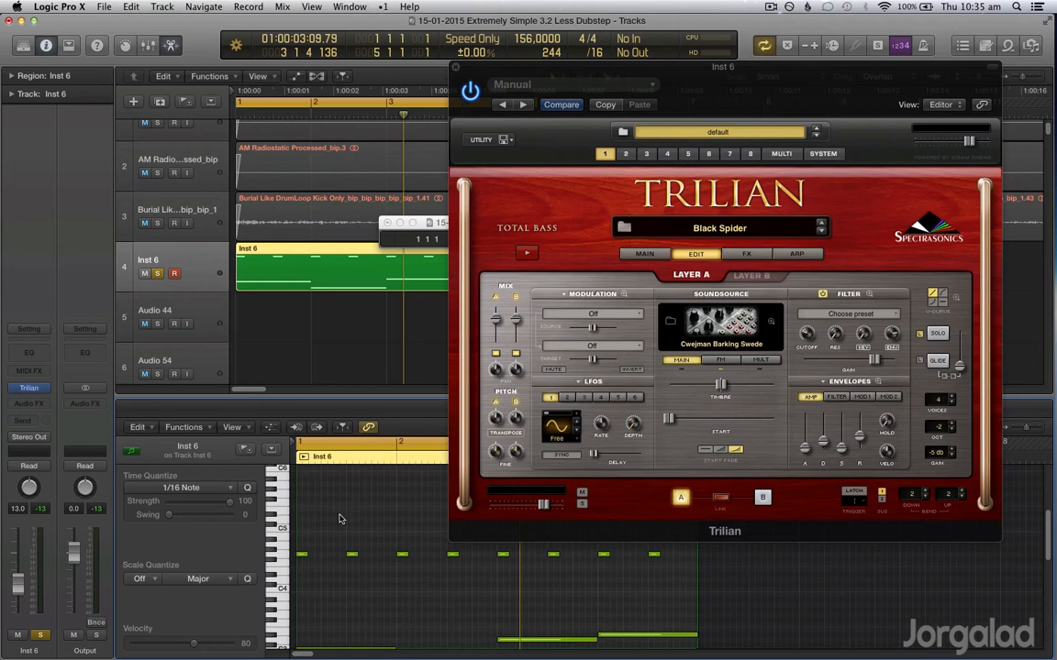
key(t)
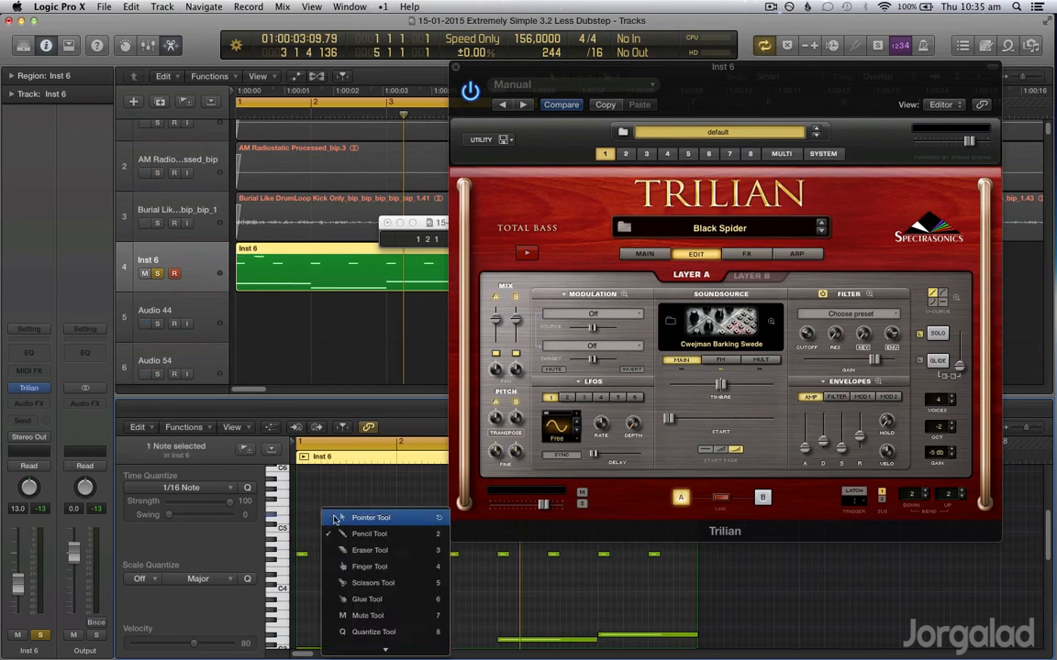
click(336, 519)
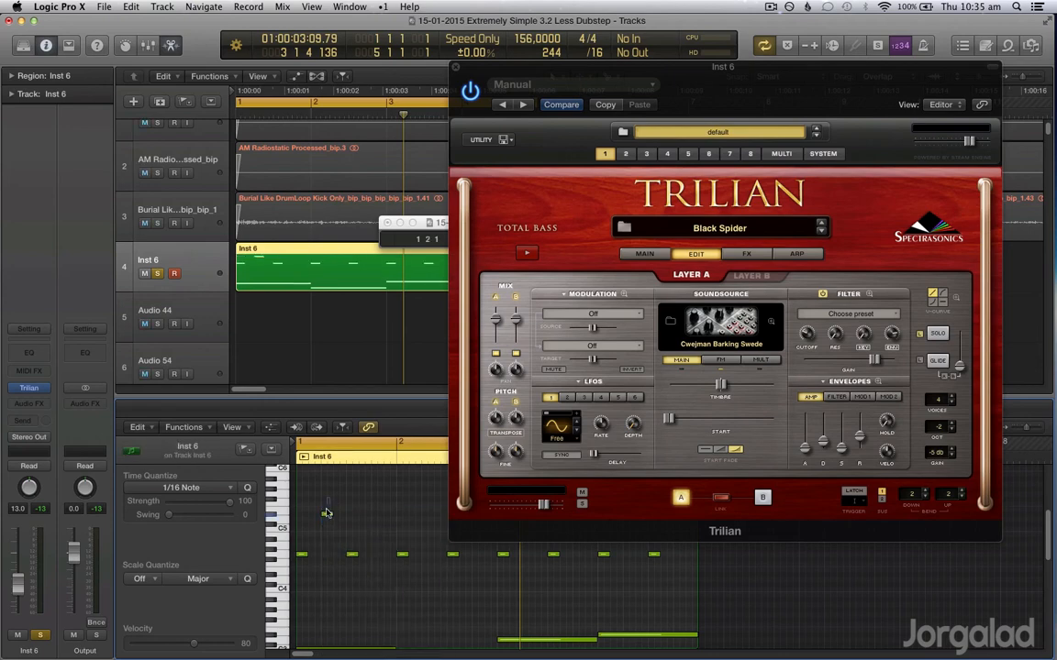
- Reopen the floating event display, set the new D#5 note's MIDI channel to 3, and deselect the note
click(387, 223)
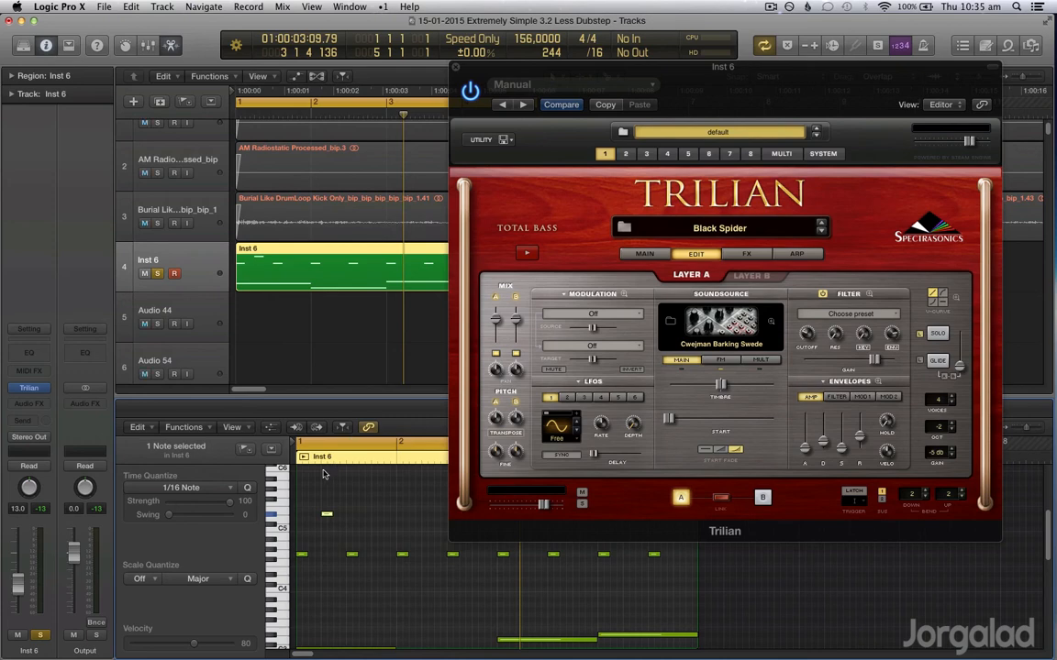
key(alt+e)
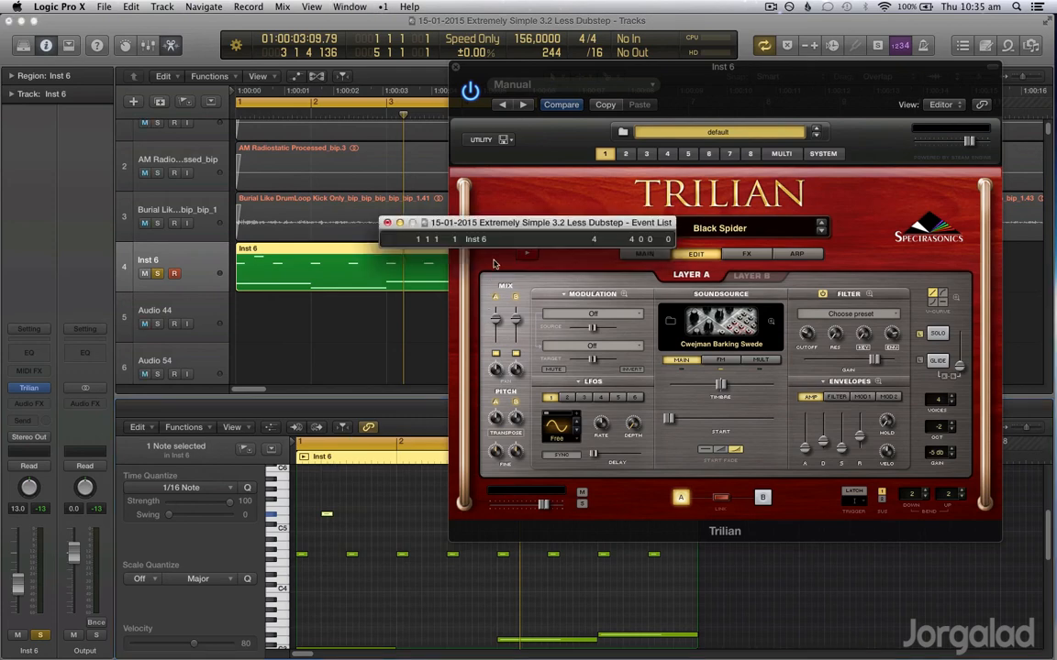
click(327, 515)
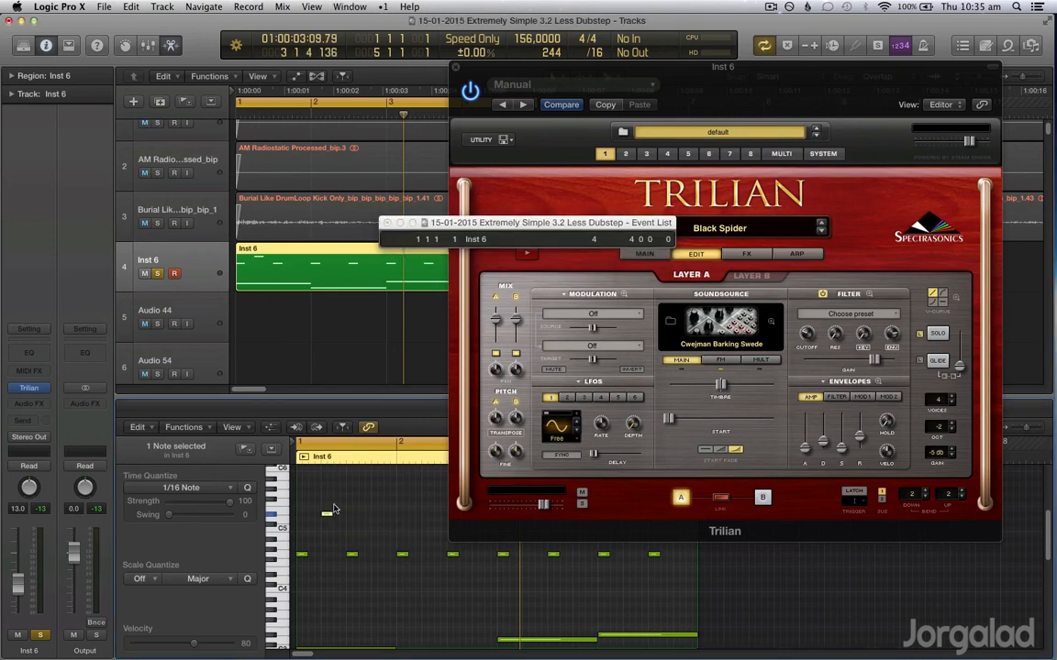
click(335, 508)
click(326, 515)
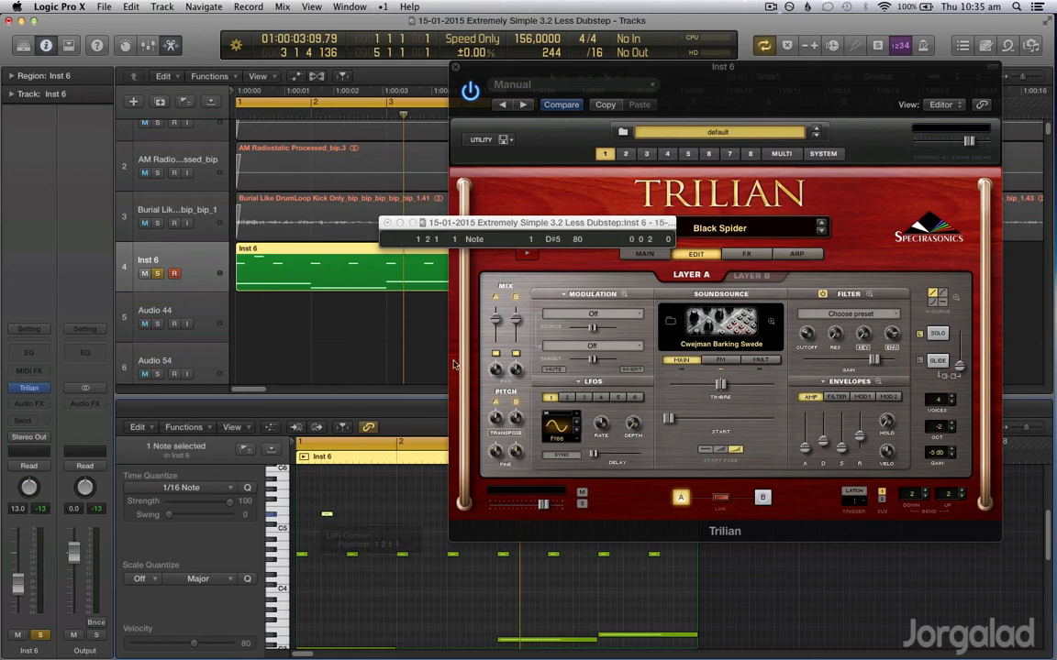
click(529, 246)
drag(530, 245, 532, 240)
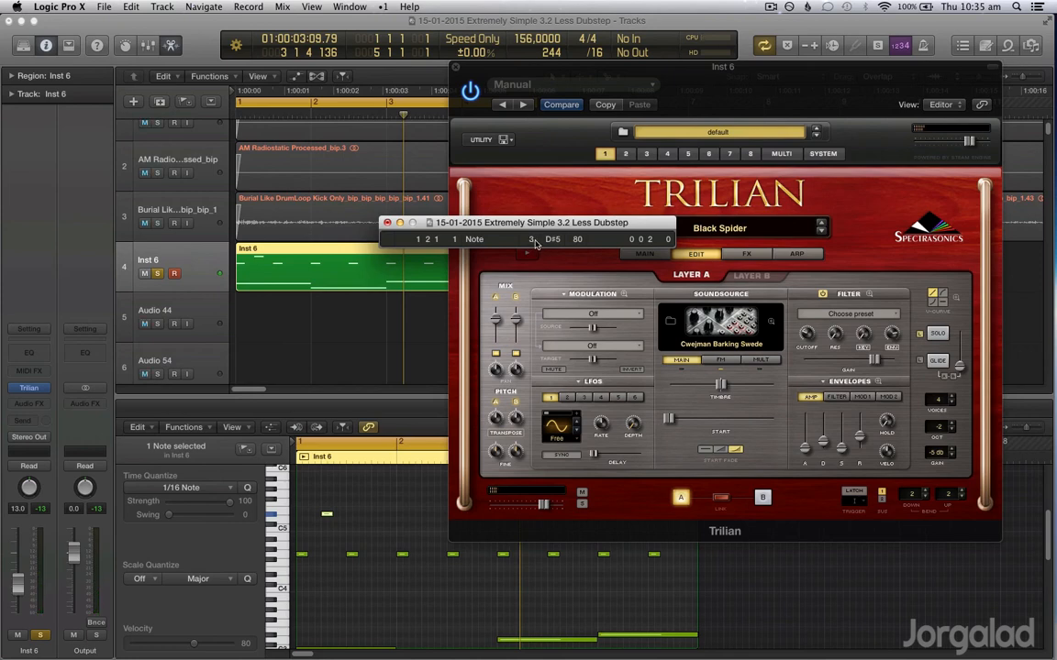
click(336, 527)
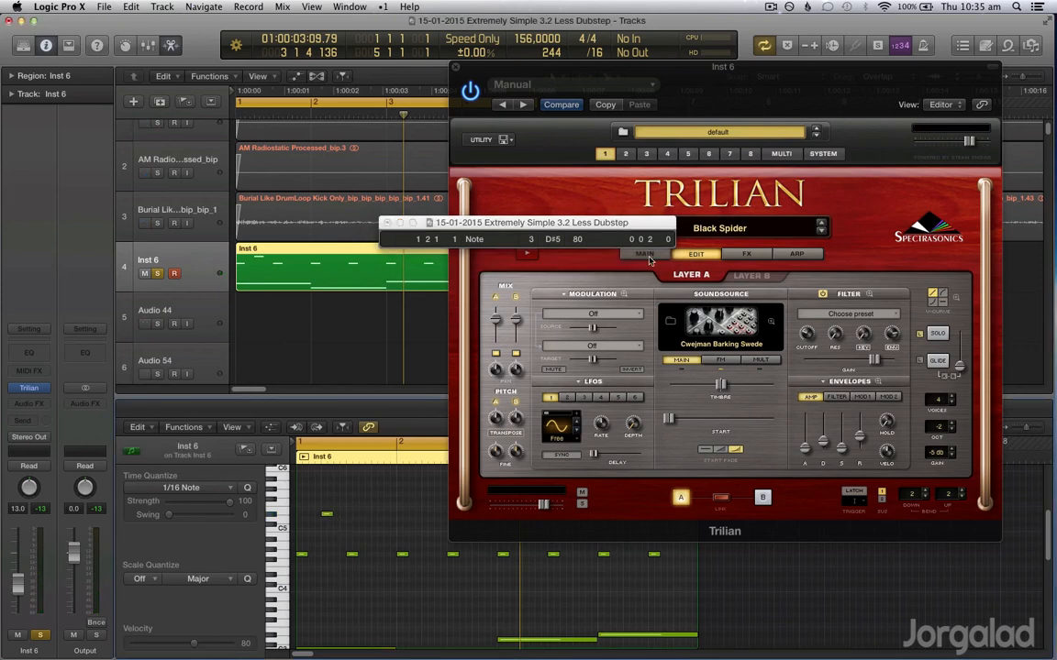
- Look at Trilian part 3, close the event display, and play the Inst 6 region with part 1 showing
click(647, 153)
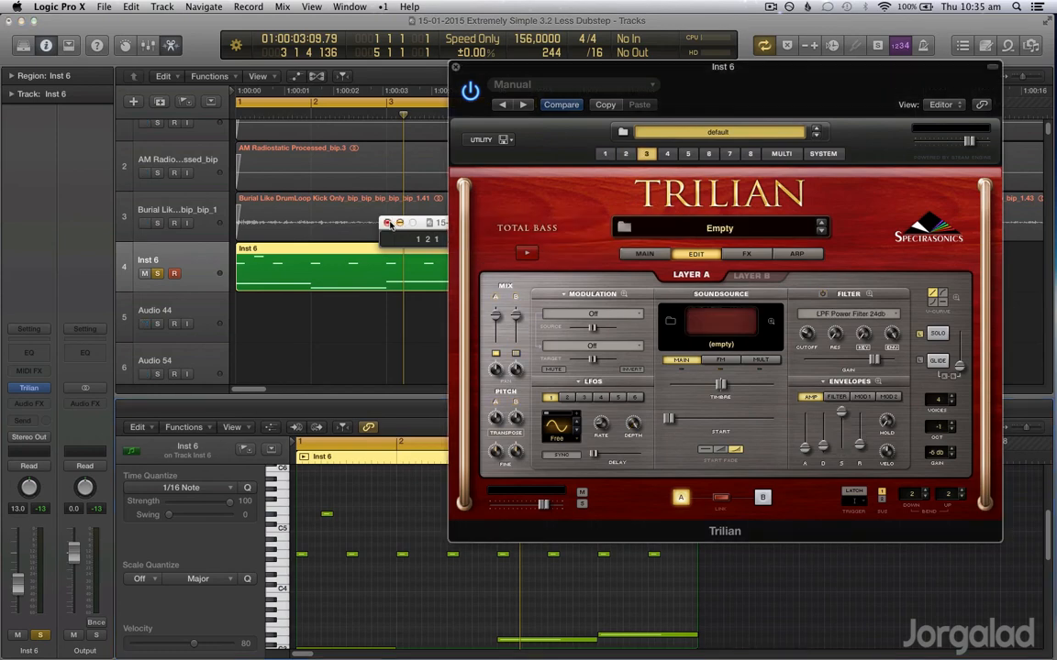
click(389, 223)
click(388, 223)
click(605, 154)
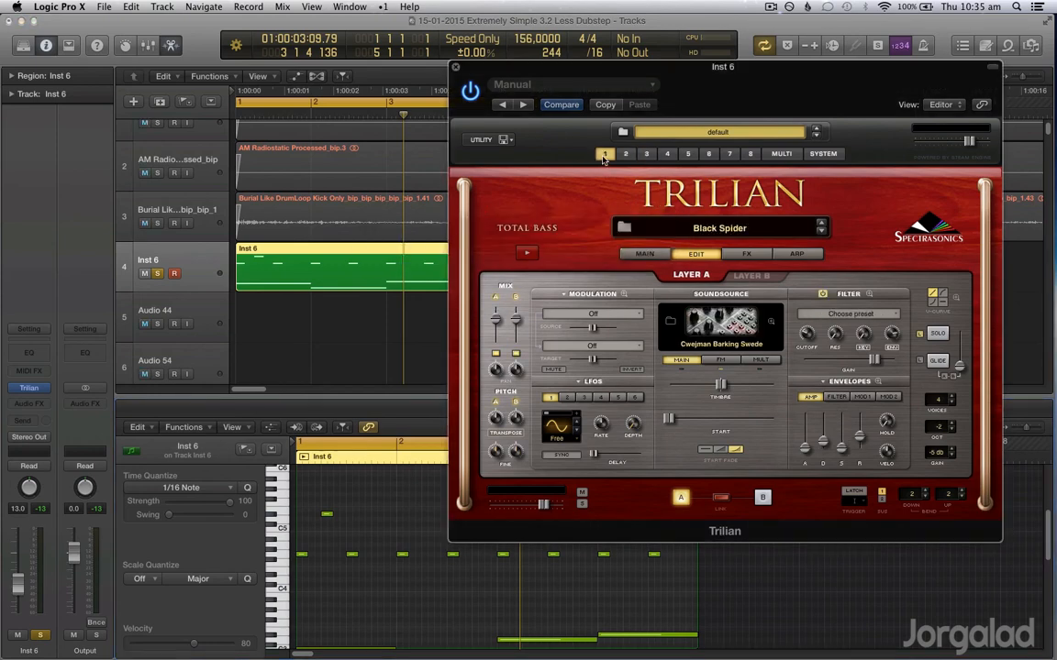
key(space)
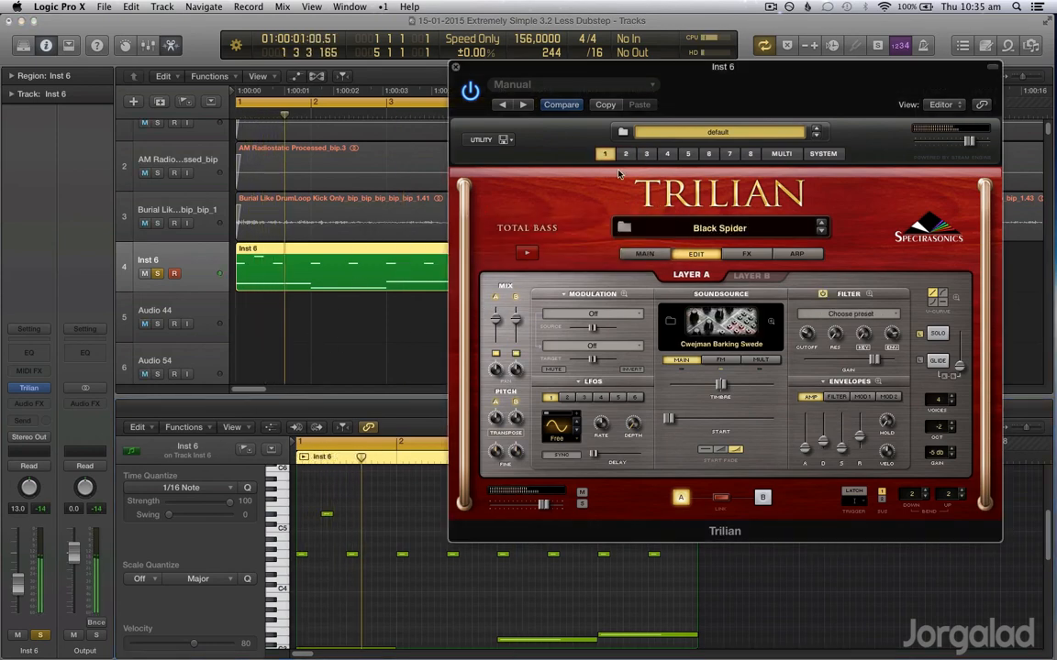
- Load the Synth Bass patch Bottom of the Omega Swamp into Trilian part 3 and close the patch browser
click(647, 153)
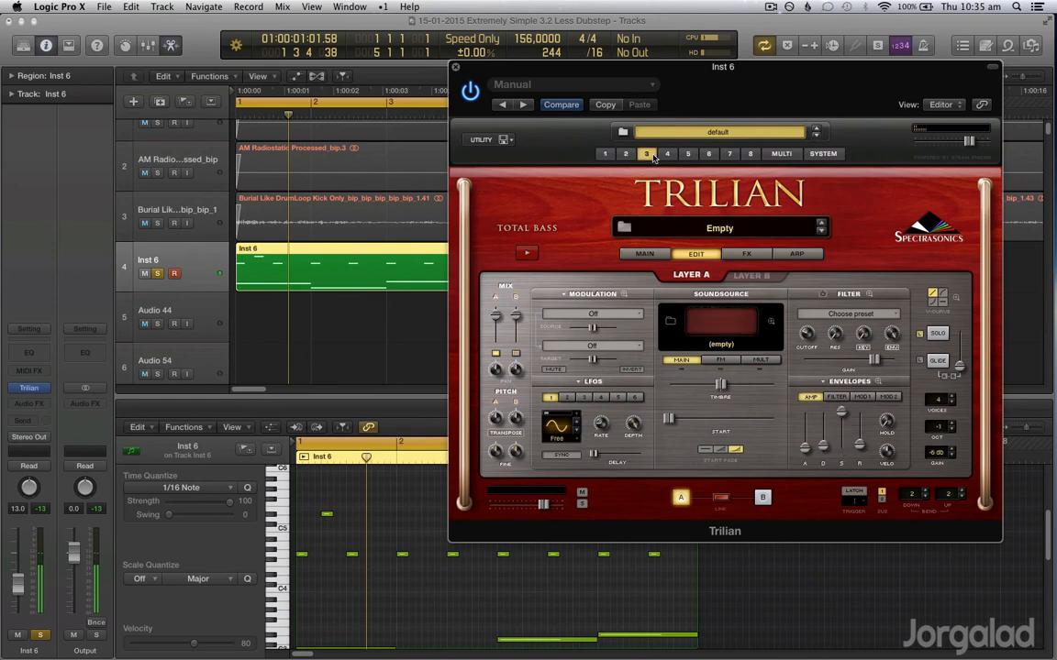
click(732, 238)
click(517, 325)
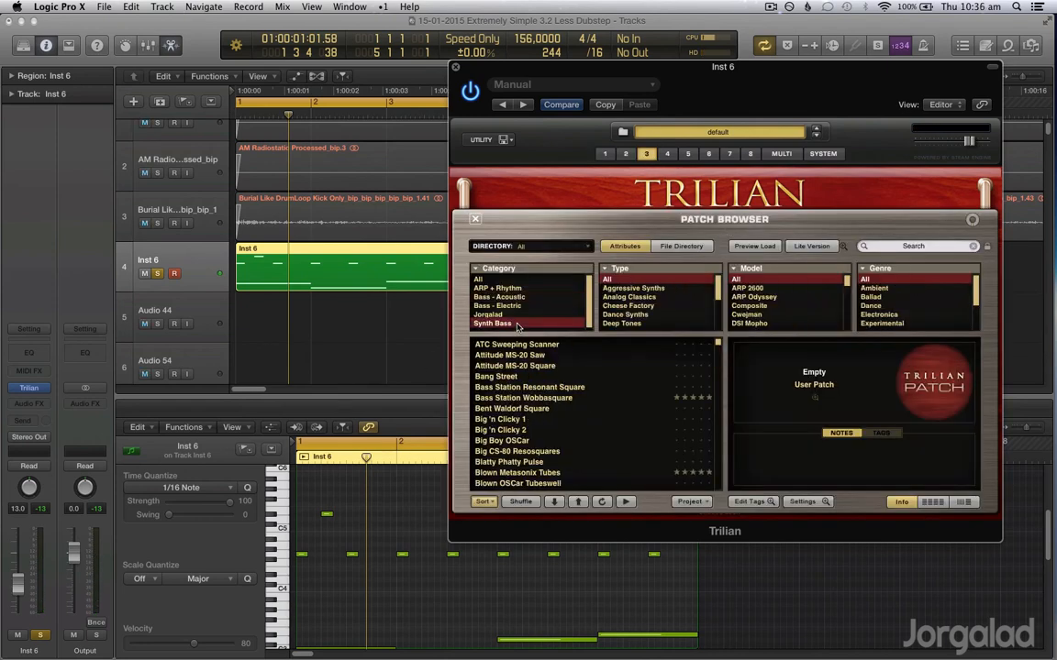
scroll(567, 400, down, 2)
click(527, 429)
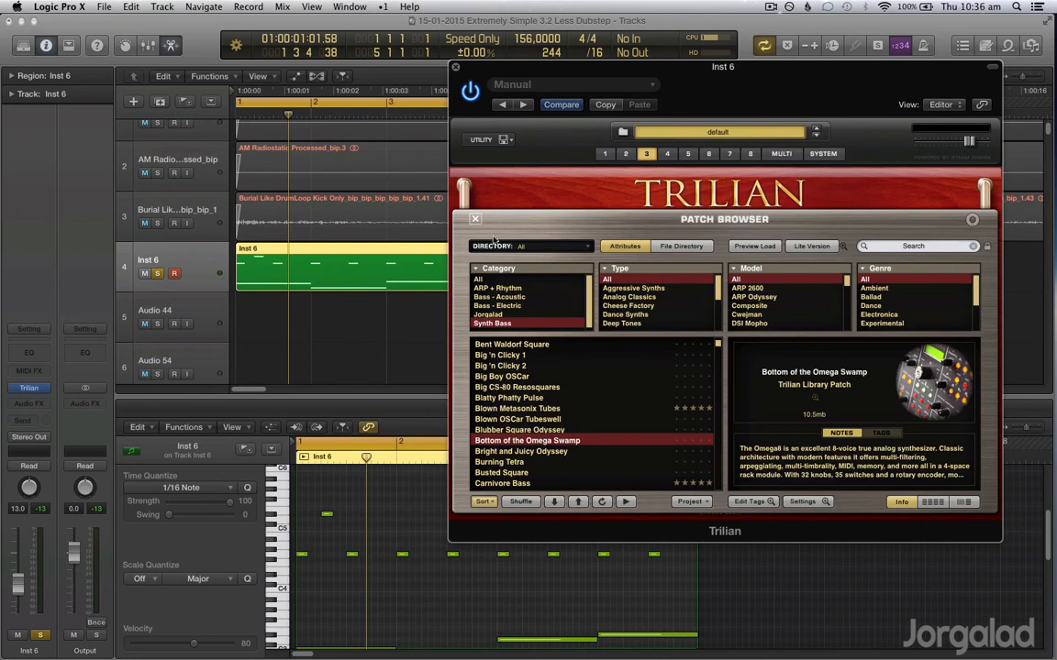
click(475, 219)
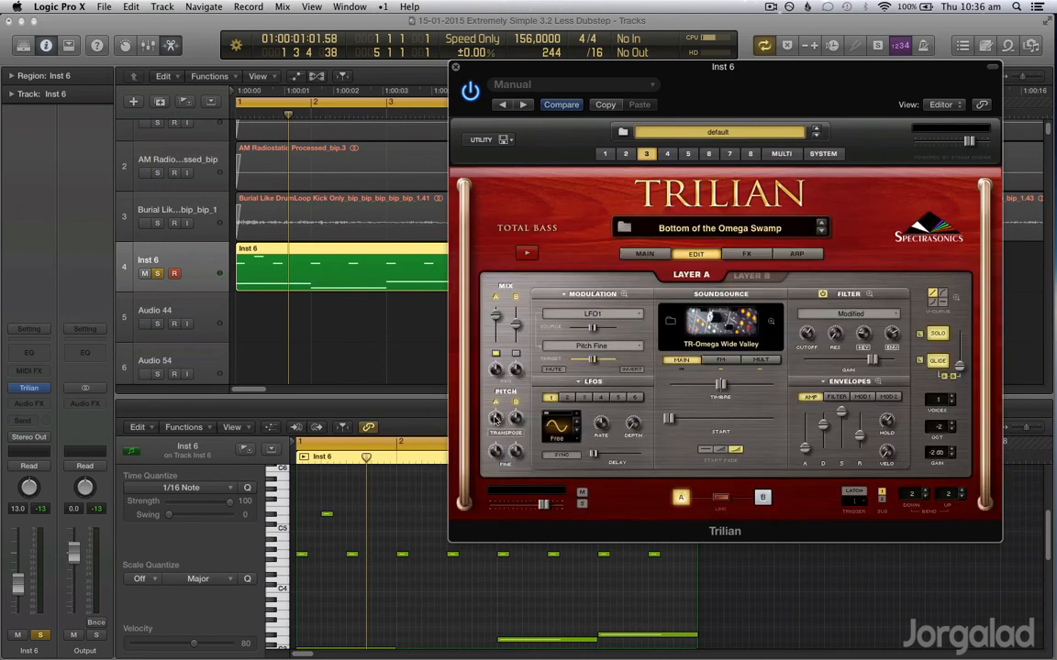
- Play the region to hear the part 3 patch, close the Trilian window, and restart playback
key(space)
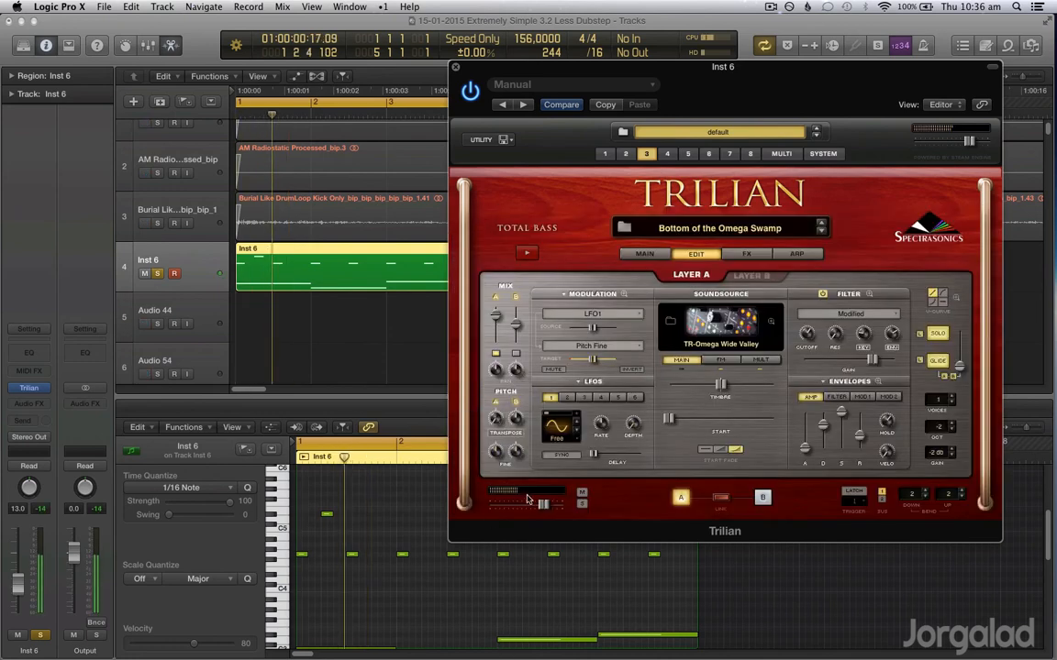
click(456, 67)
key(space)
key(space)
- Draw a second D#5 note at position 3 2 1 with the Pencil tool and return to the Pointer tool
key(t)
key(p)
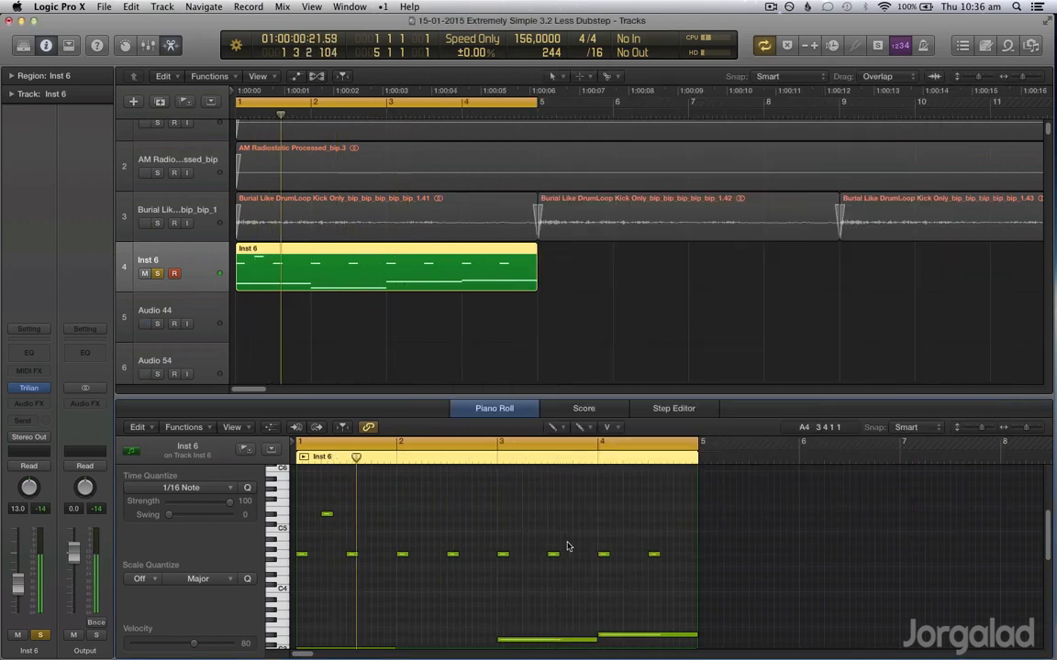
click(326, 516)
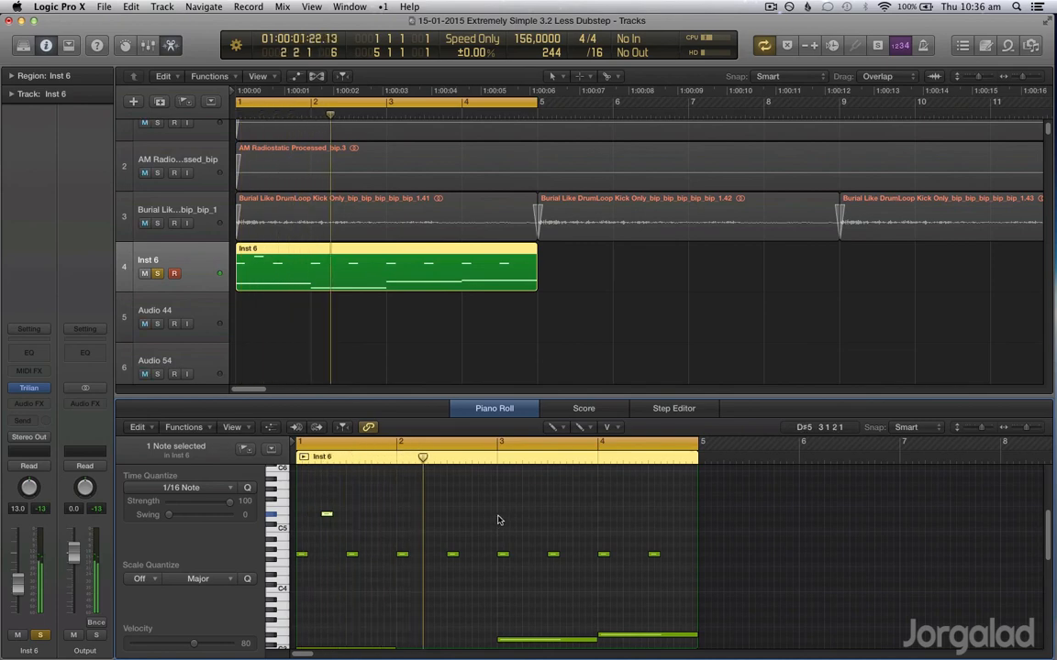
click(526, 515)
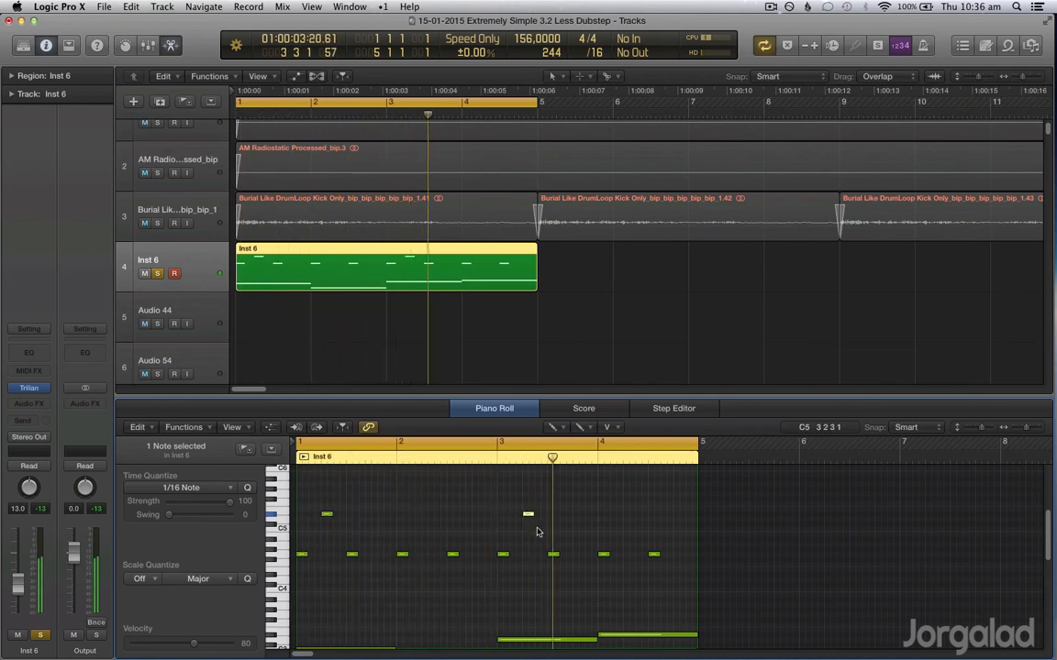
key(t)
key(t)
- Set the MIDI channel of the D#5 note at position 3 2 1 to 3 in the event display and play the region
click(530, 516)
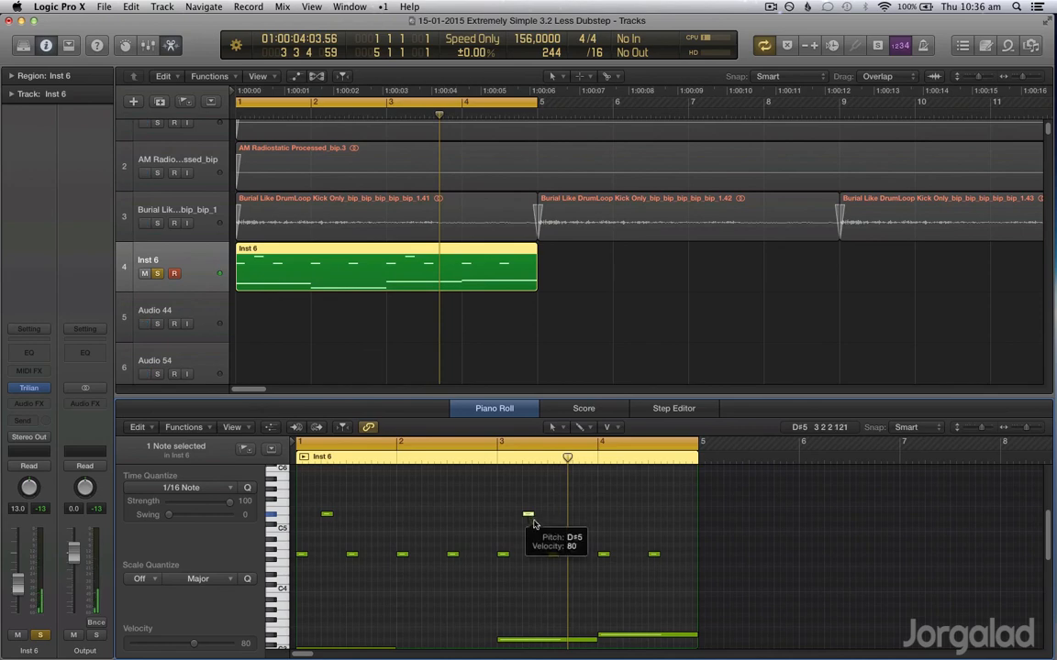
click(530, 519)
double_click(528, 517)
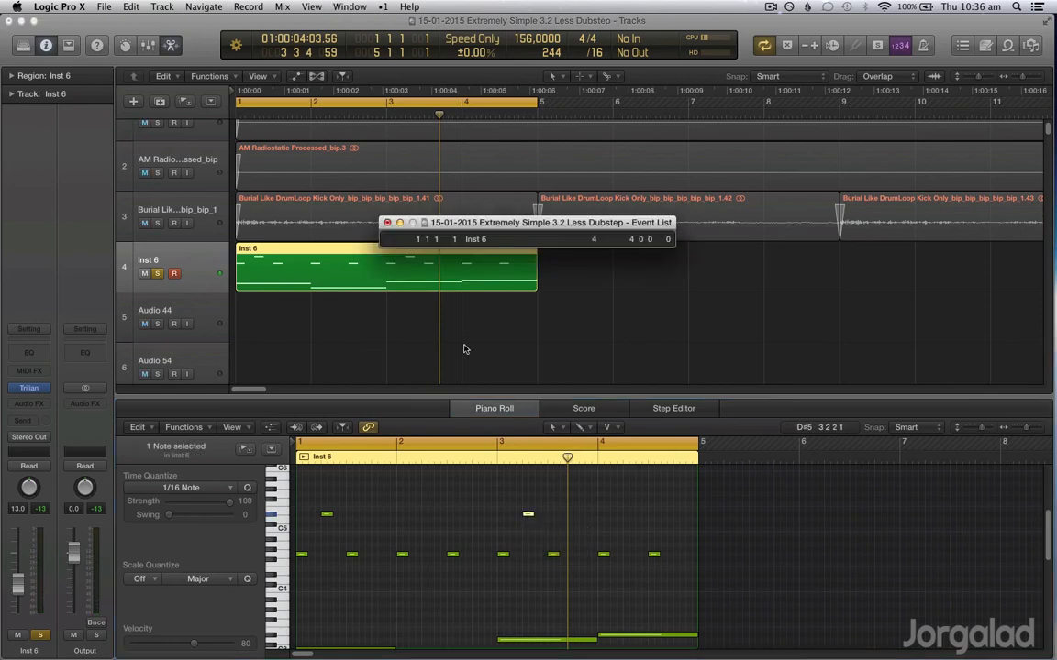
click(529, 515)
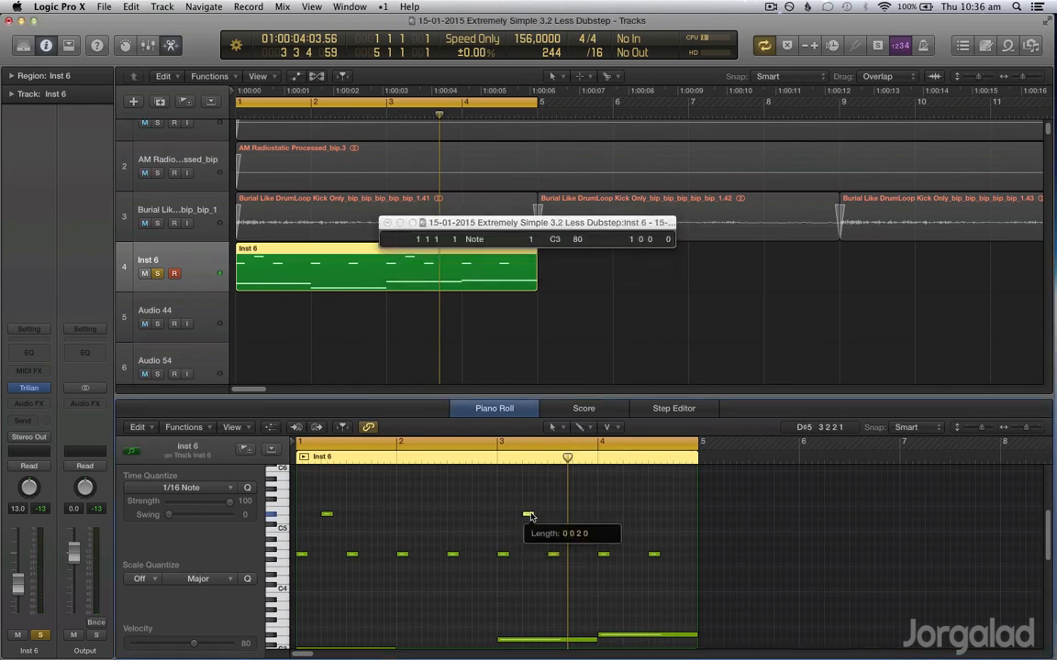
drag(533, 241, 539, 239)
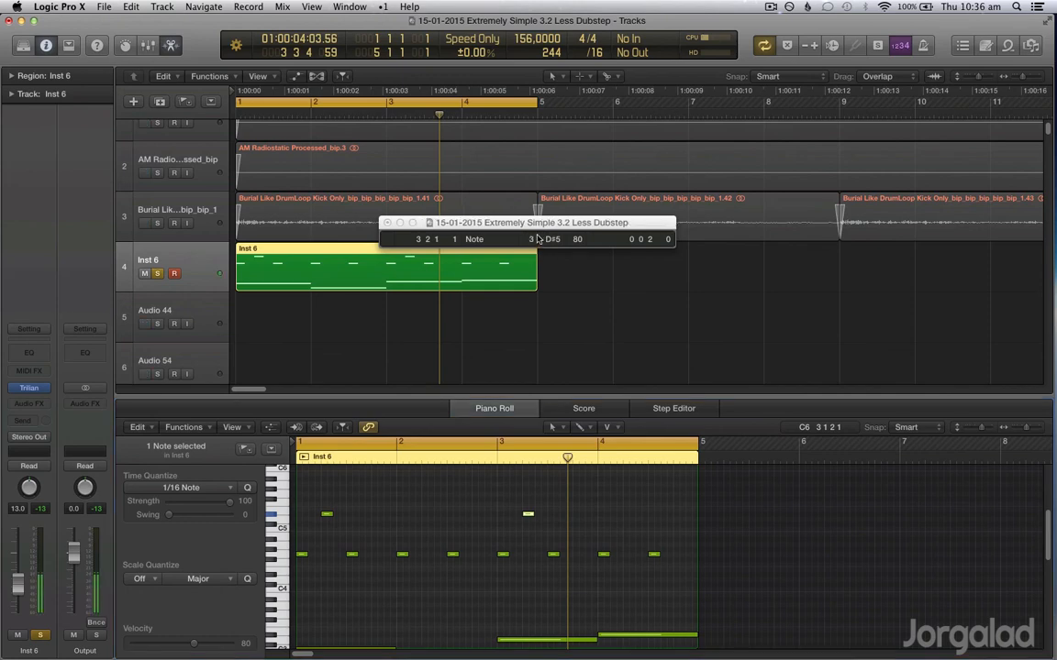
key(space)
click(482, 494)
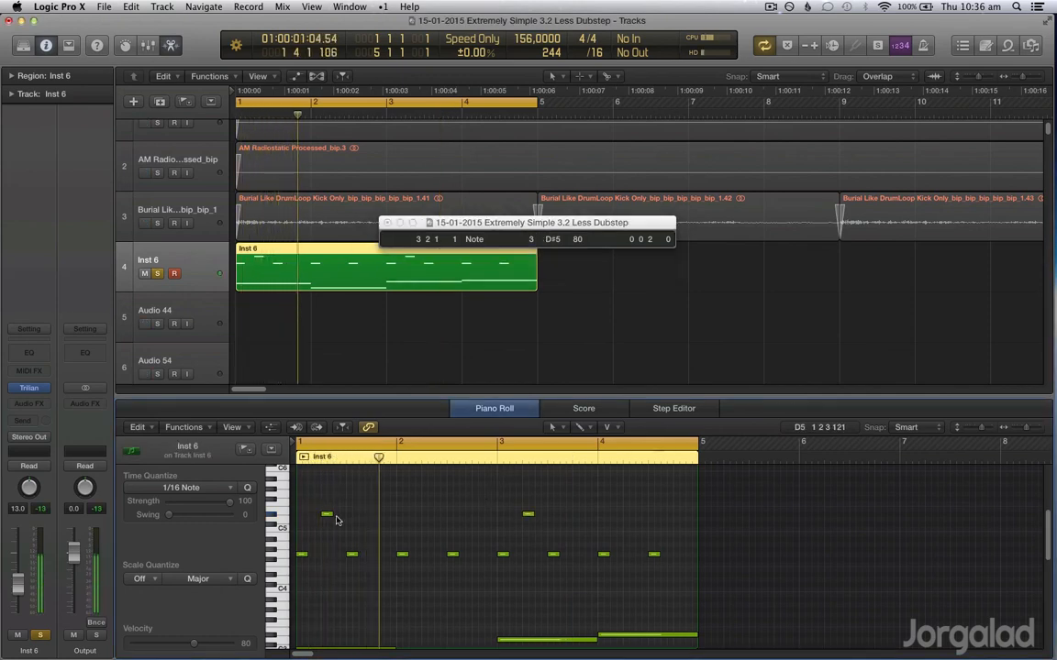
- Open Trilian's Multi mixer page to view the channel and patch assigned to each part, and move its window clear of the note keys
click(28, 389)
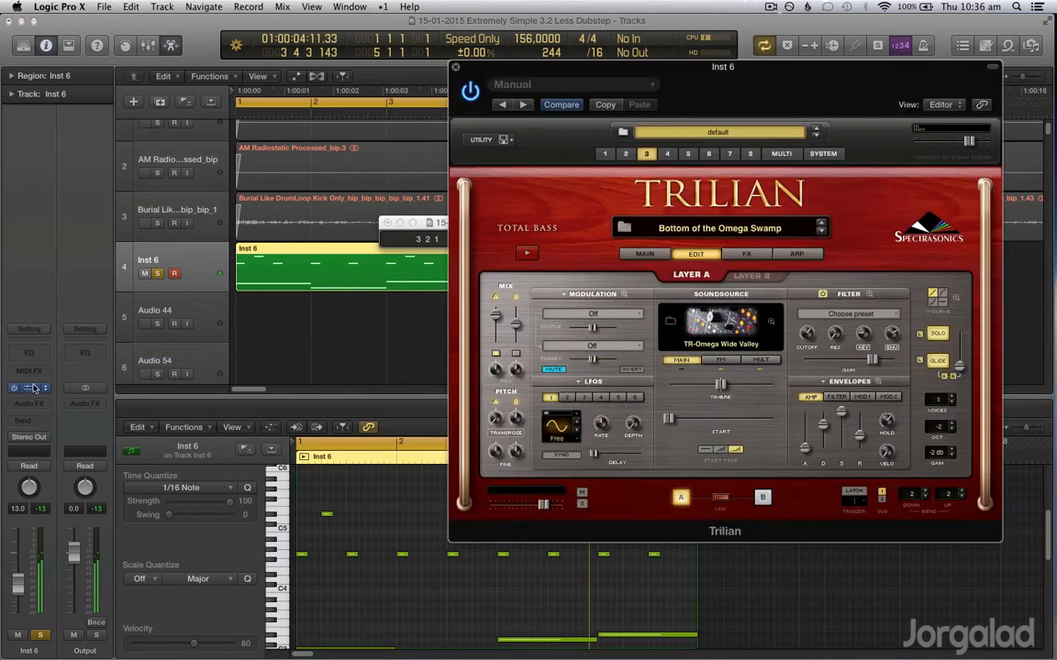
click(780, 153)
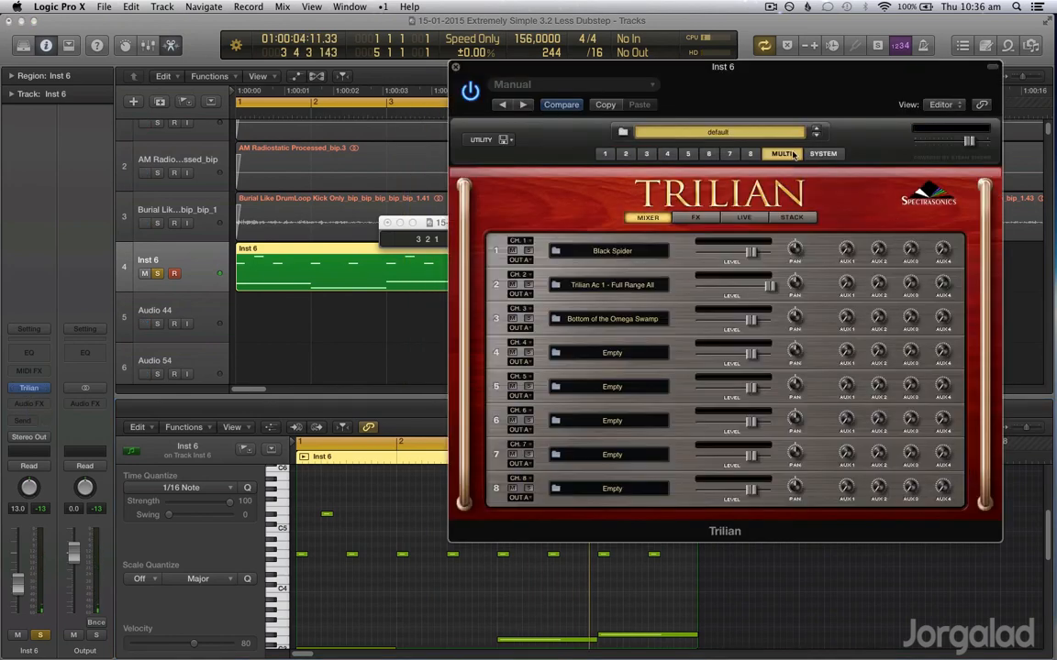
drag(823, 105, 665, 102)
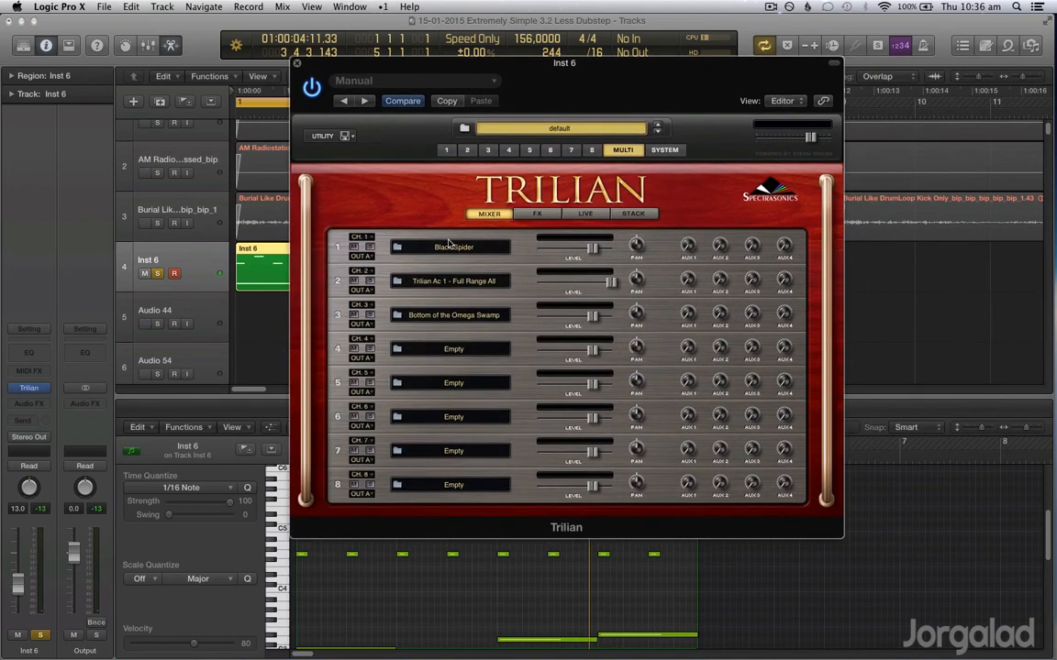
- Select the whole row of repeated short notes, look at the output options for Trilian's Black Spider part, and close the Trilian window
click(282, 556)
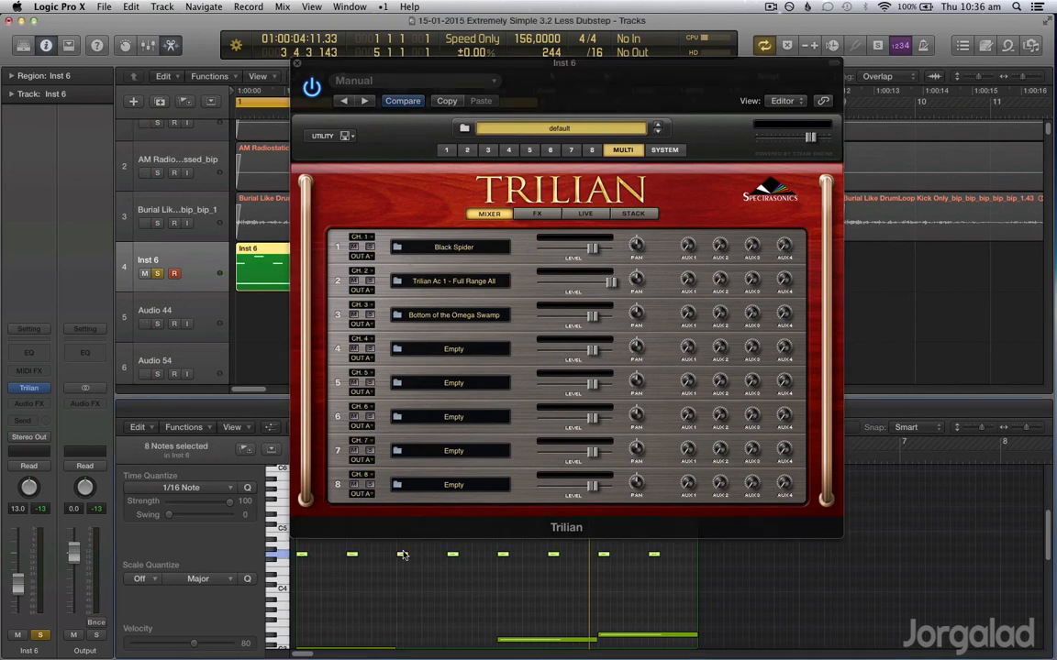
click(362, 256)
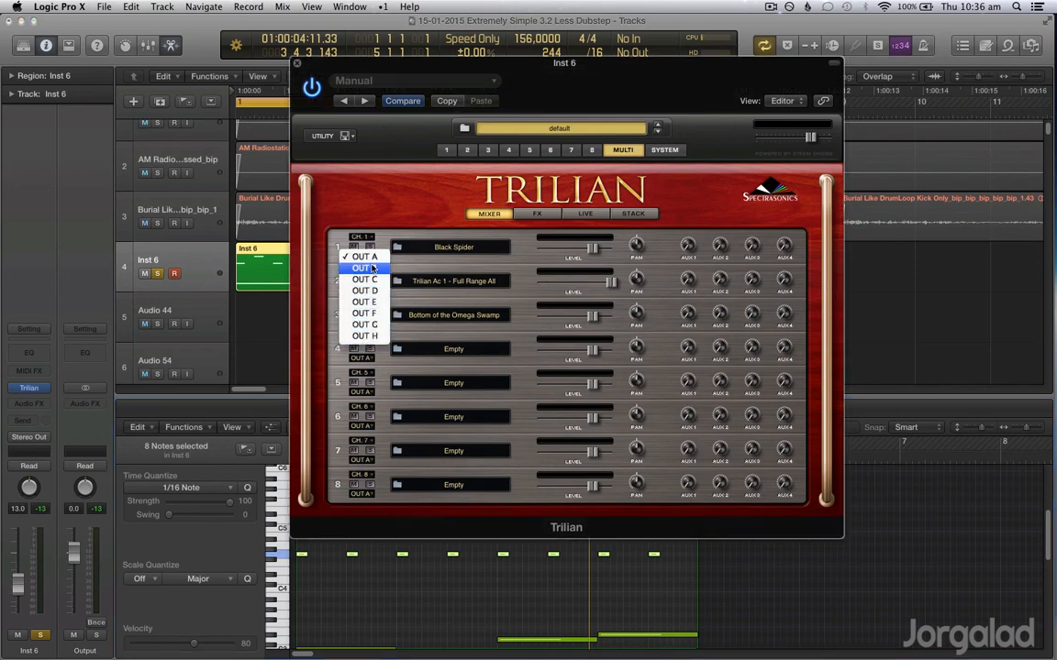
click(387, 182)
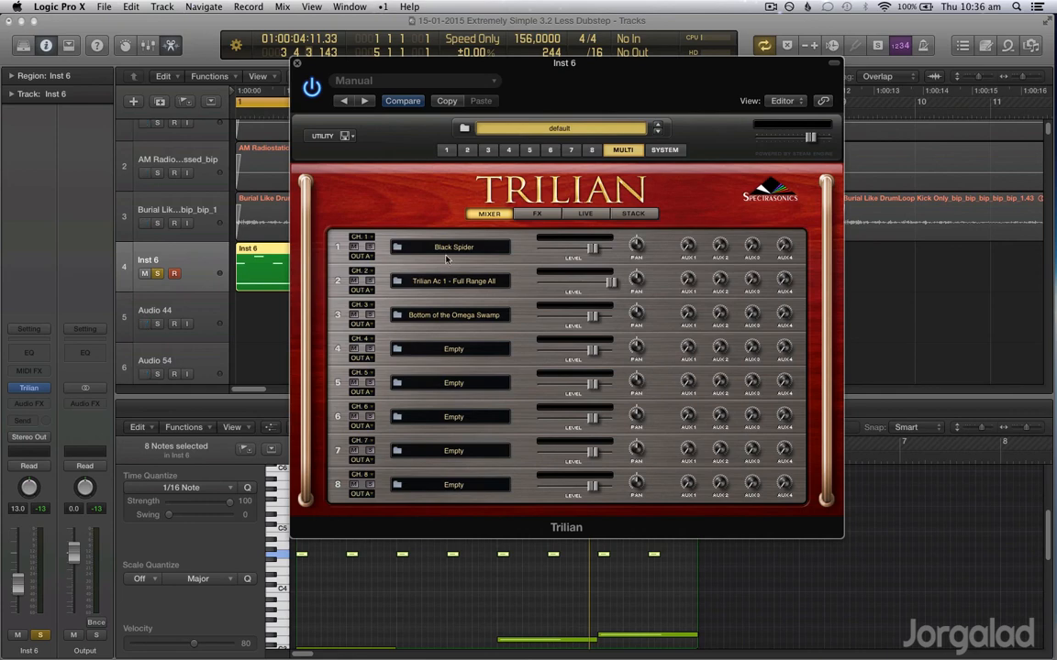
click(296, 63)
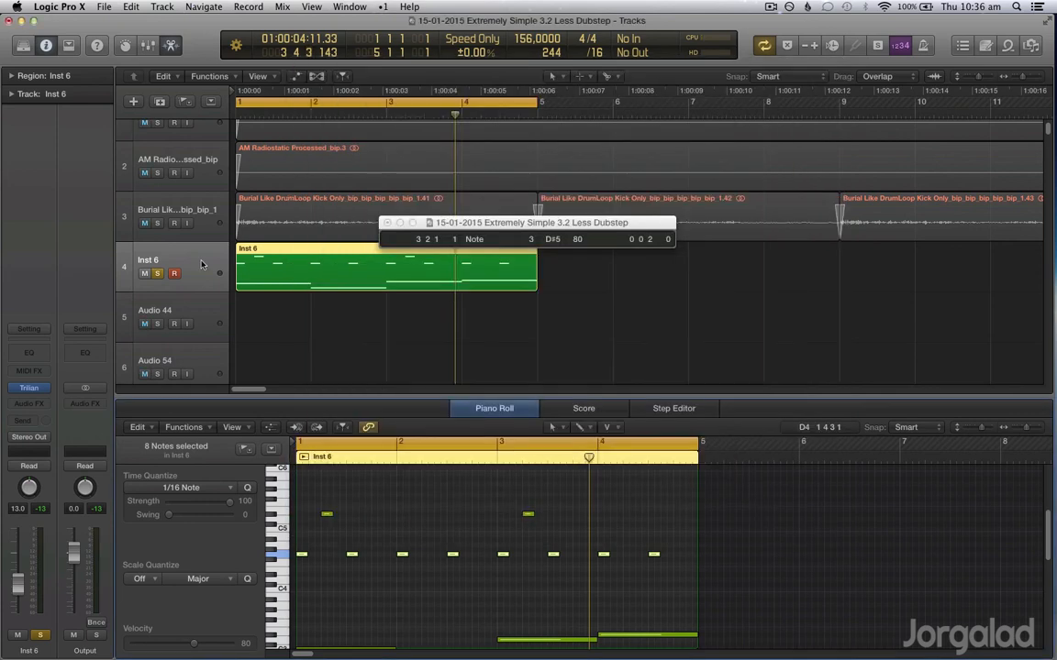